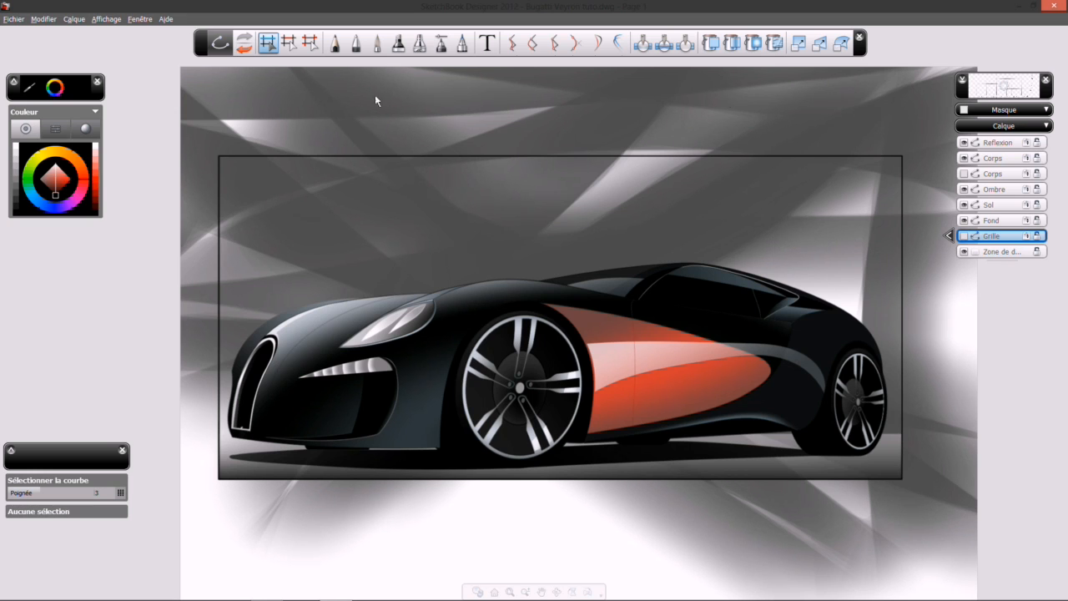
# Make the Fond layer active, and reposition the tool properties palette and the layer palette clear of the artwork.
pyautogui.click(1013, 221)
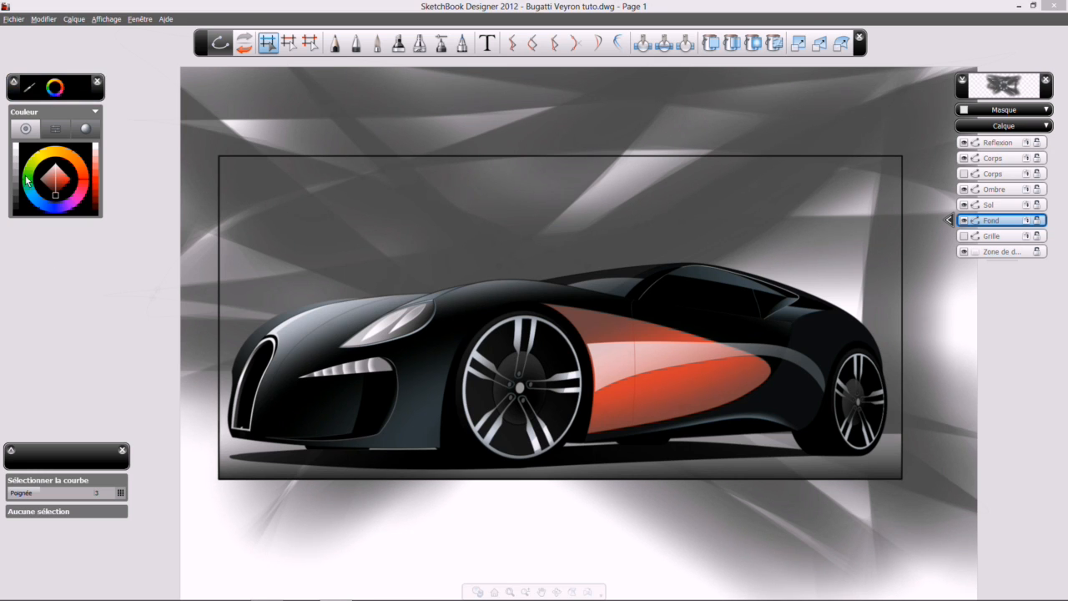
pyautogui.moveTo(54, 455); pyautogui.dragTo(80, 399)
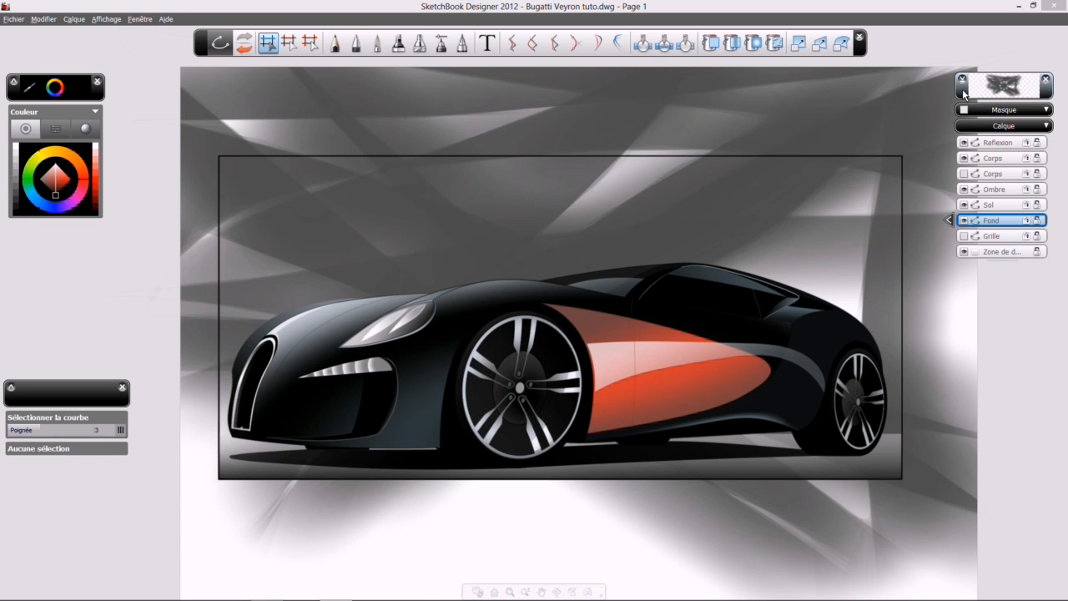
pyautogui.moveTo(964, 94); pyautogui.dragTo(974, 163)
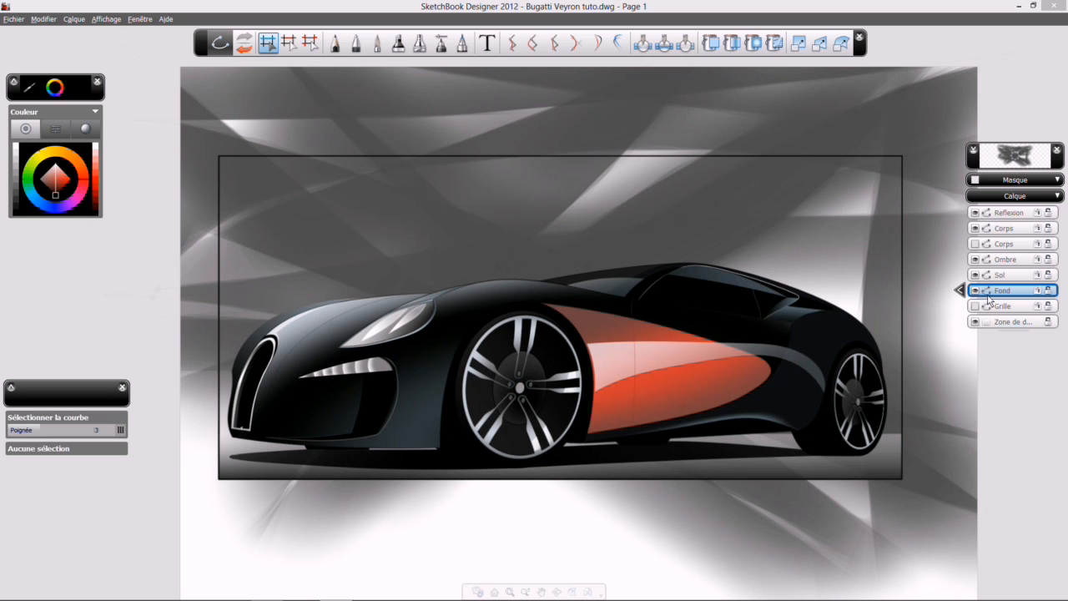
# Hide the Reflexion, upper Corps, Ombre, Sol and Fond layers, and show the Grille layer.
pyautogui.click(976, 213)
pyautogui.click(975, 229)
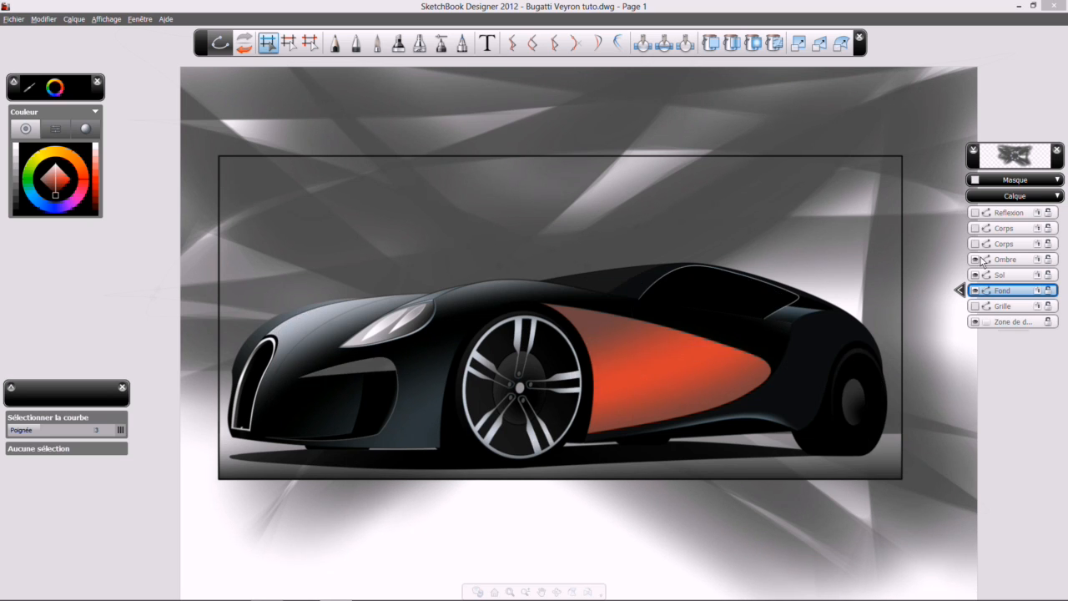
pyautogui.click(975, 260)
pyautogui.click(975, 275)
pyautogui.click(974, 291)
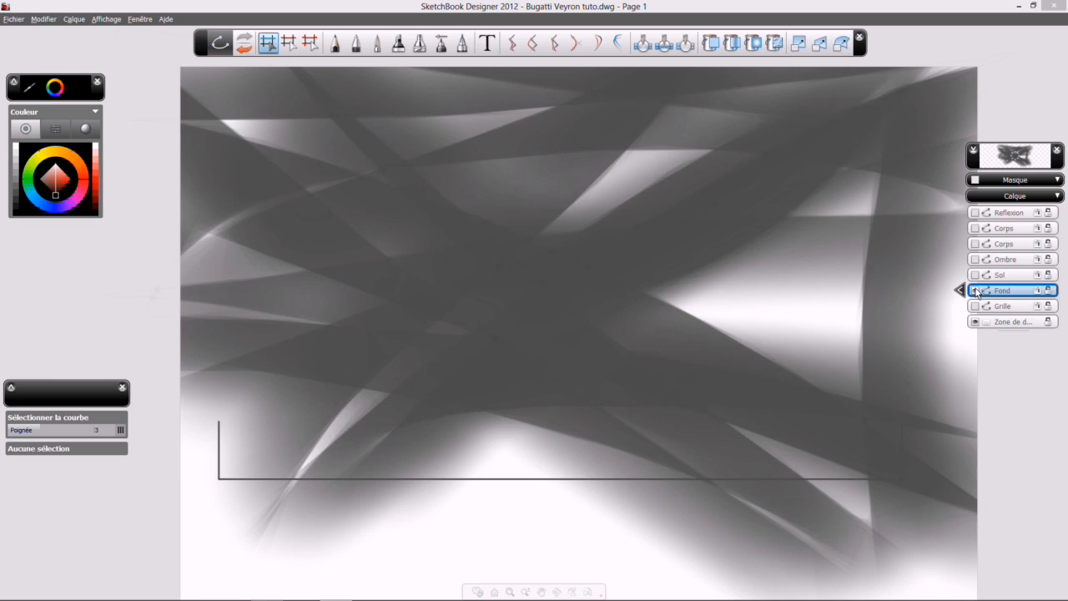
pyautogui.click(975, 306)
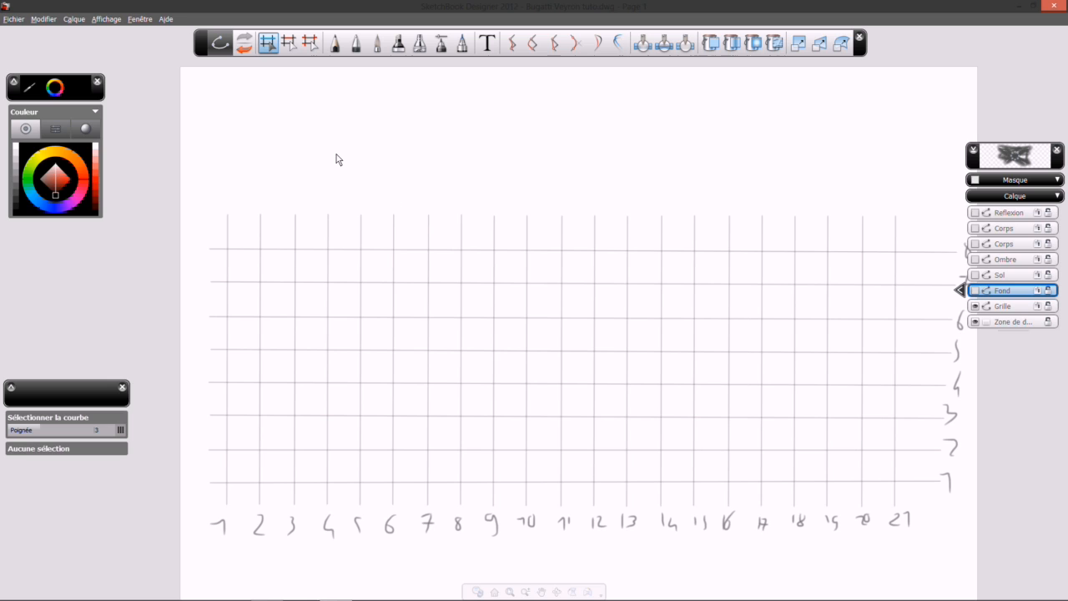
pyautogui.click(442, 455)
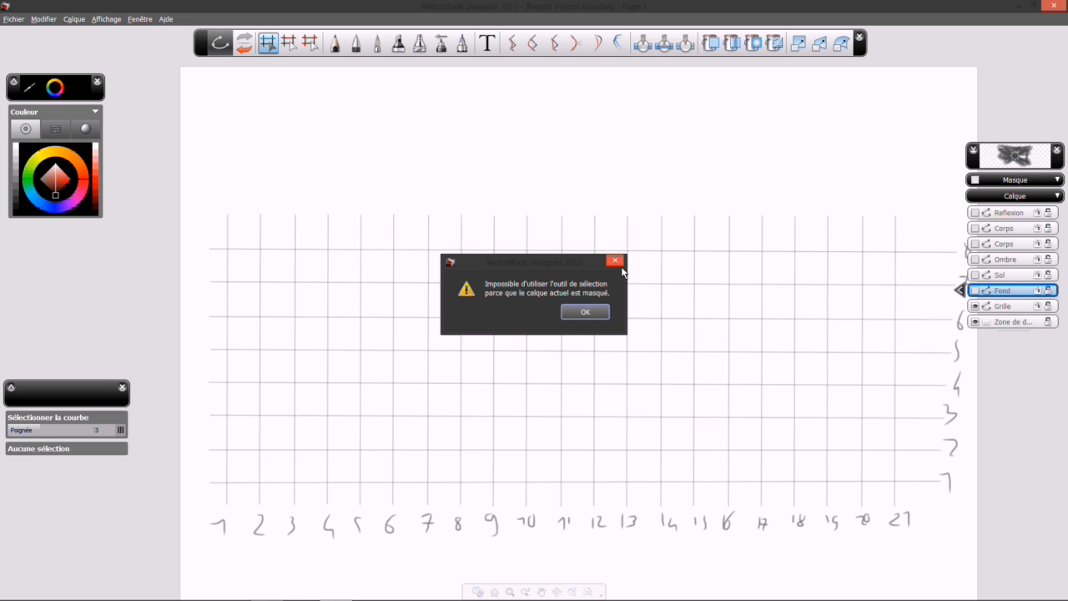
pyautogui.click(583, 310)
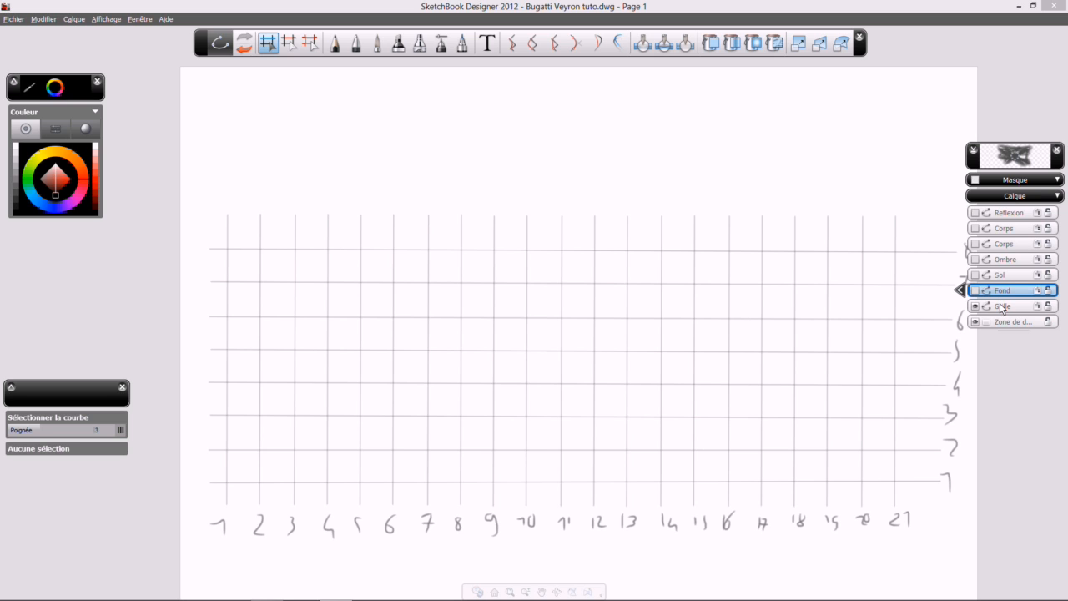
# Show the lower Corps layer with the car's line drawing over the grid and make it the active layer.
pyautogui.click(975, 244)
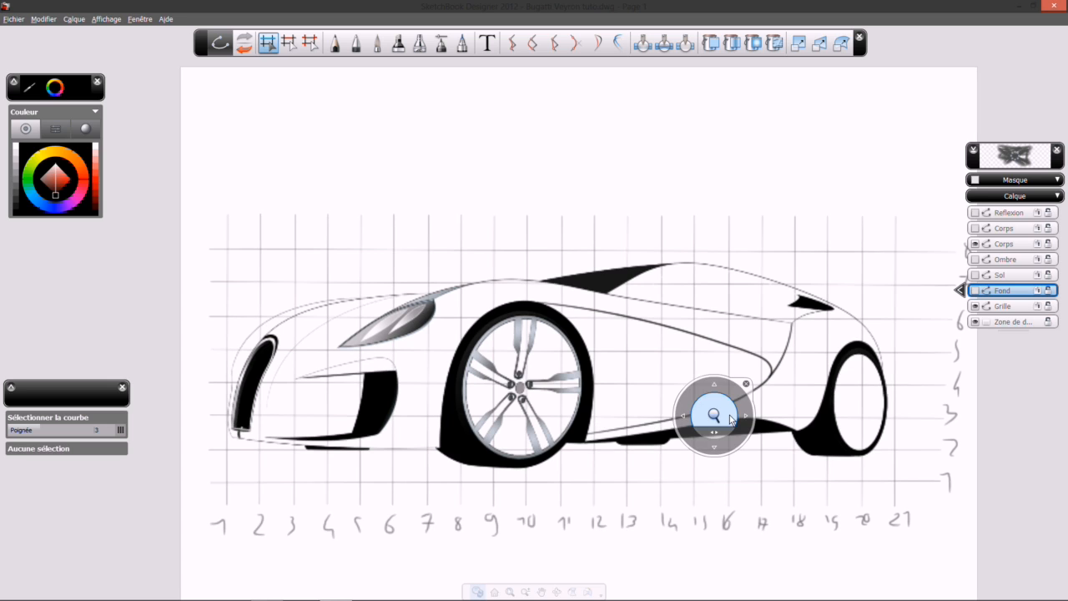
pyautogui.moveTo(729, 415); pyautogui.dragTo(748, 396)
pyautogui.press('space')
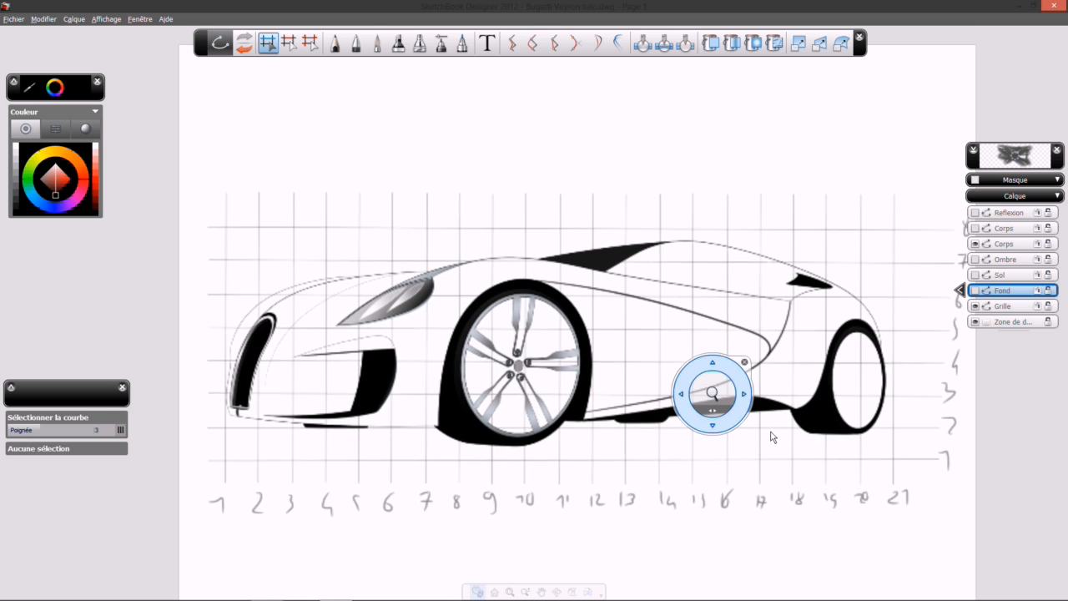
pyautogui.press('space')
pyautogui.moveTo(599, 363)
pyautogui.mouseDown()
pyautogui.moveTo(668, 334)
pyautogui.moveTo(609, 358)
pyautogui.moveTo(620, 360)
pyautogui.mouseUp()
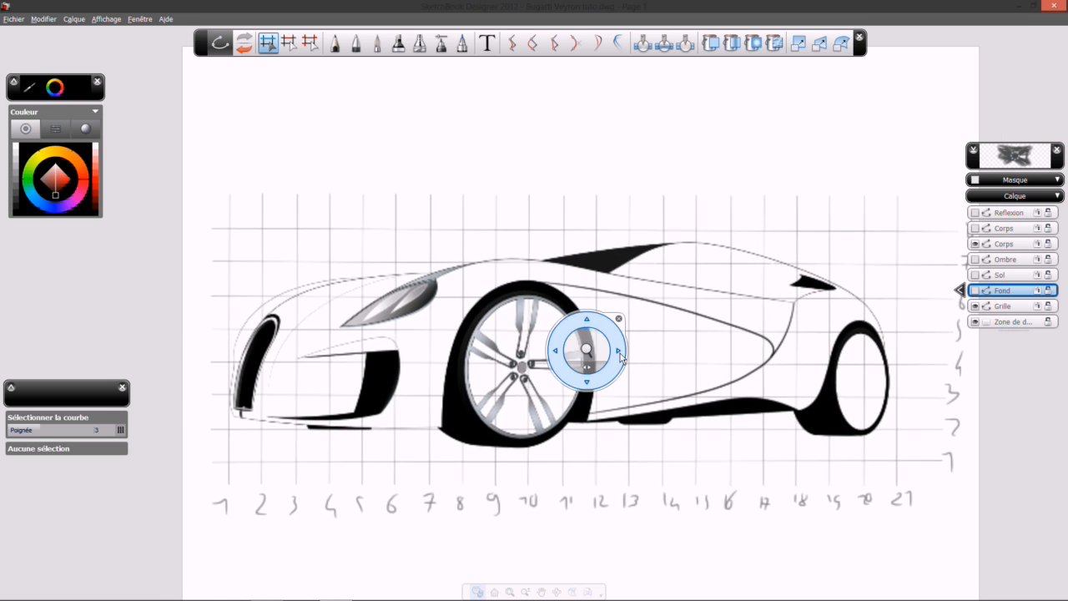
pyautogui.moveTo(585, 319); pyautogui.dragTo(635, 433)
pyautogui.press('space')
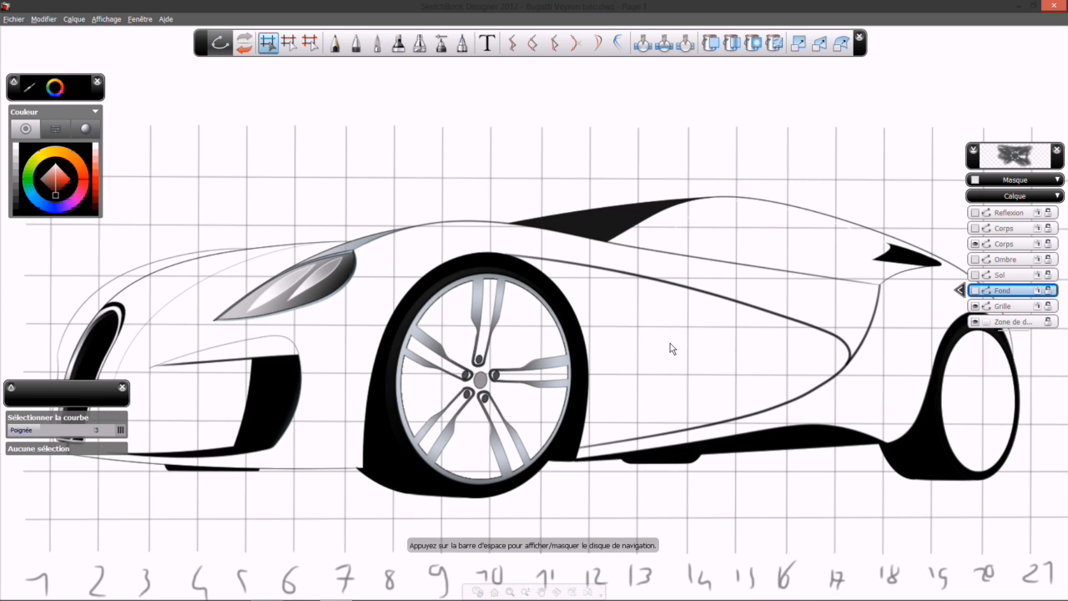
pyautogui.press('space')
pyautogui.moveTo(694, 344); pyautogui.dragTo(662, 326)
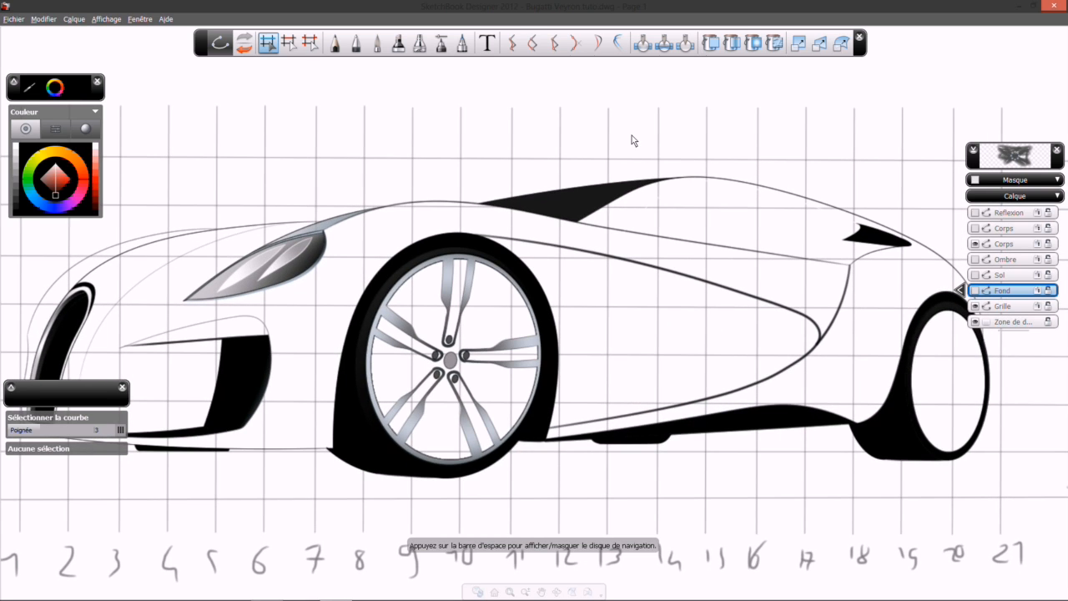
pyautogui.click(1007, 244)
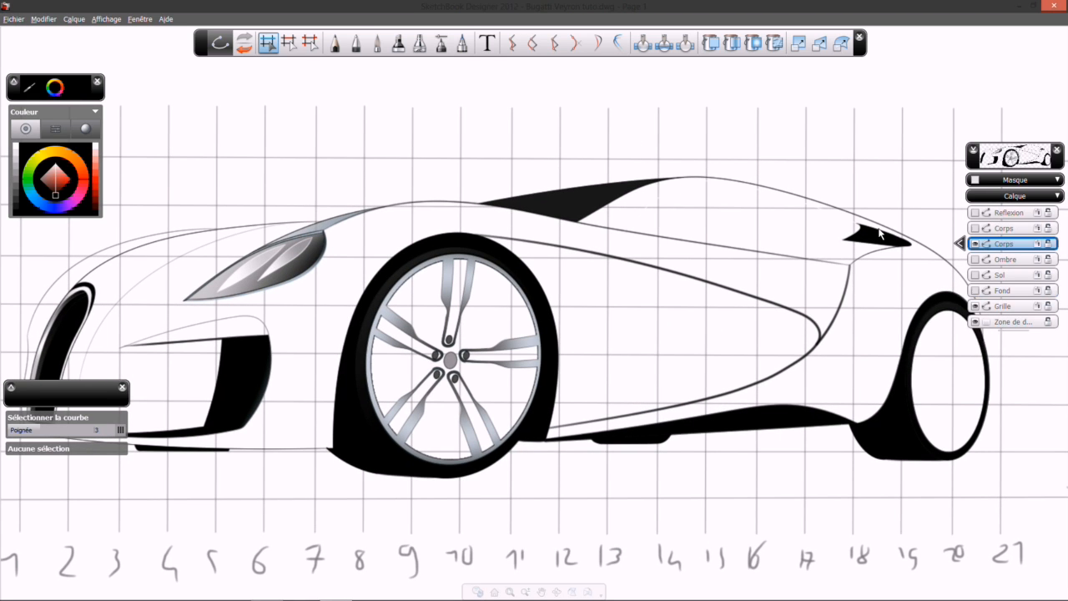
# Try a solid black fill on the front bodywork and on the side window, undoing each one.
pyautogui.click(623, 262)
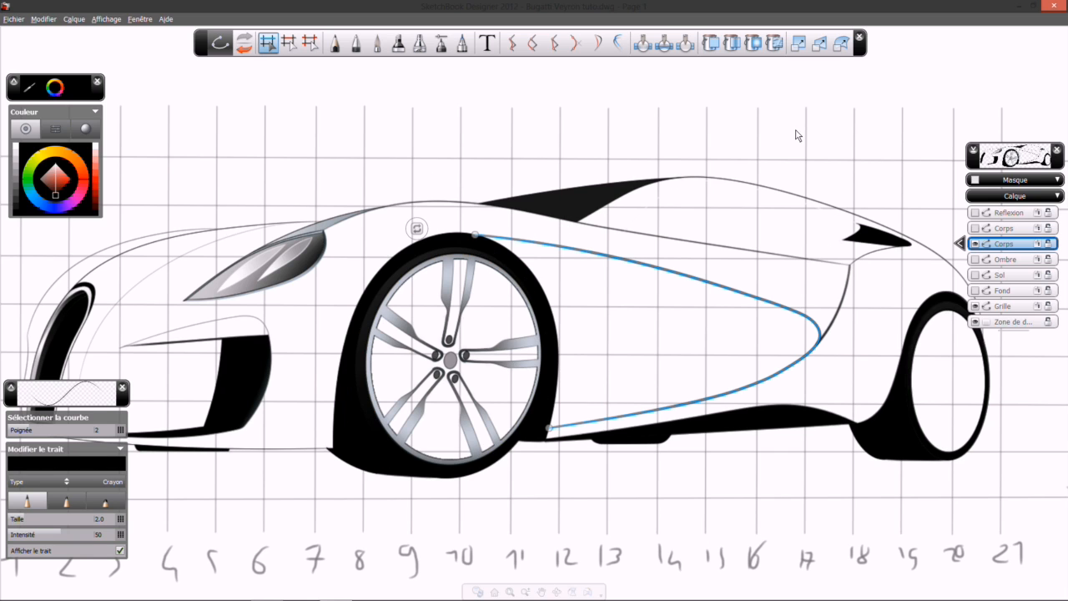
pyautogui.click(765, 90)
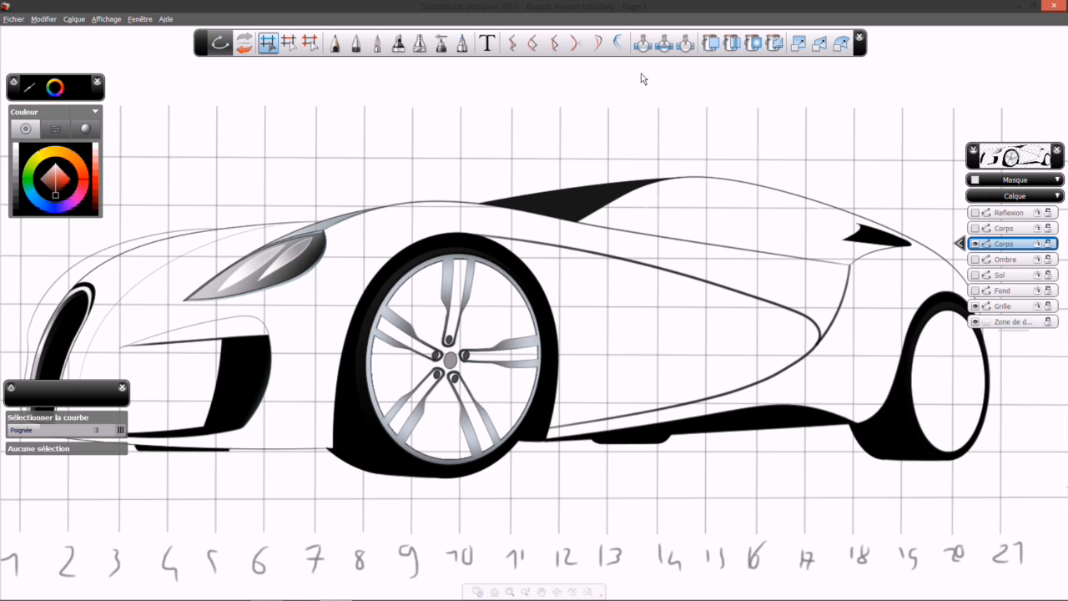
pyautogui.click(715, 43)
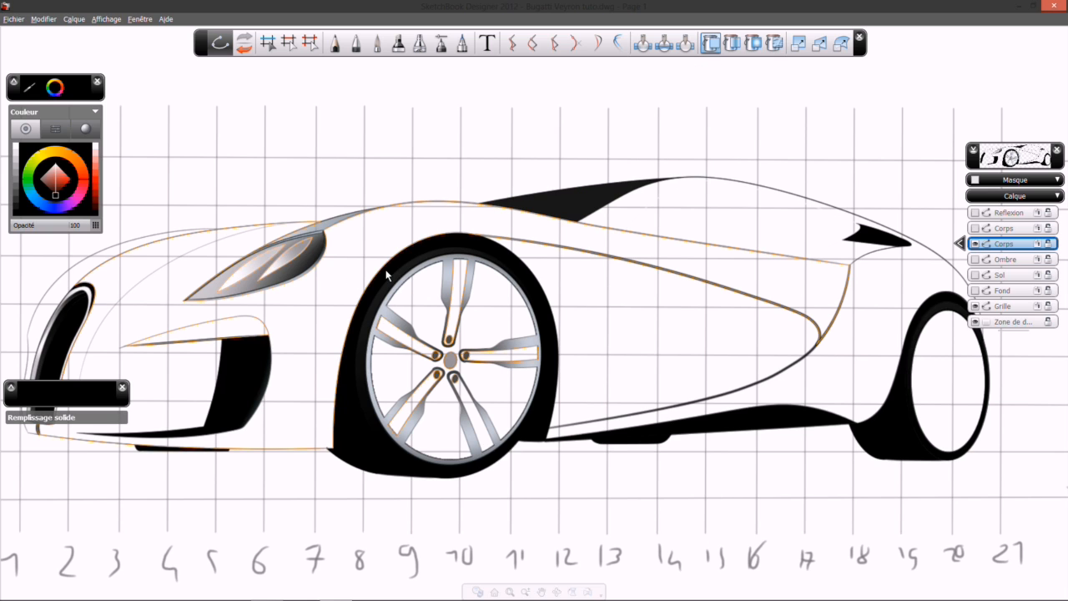
pyautogui.click(237, 331)
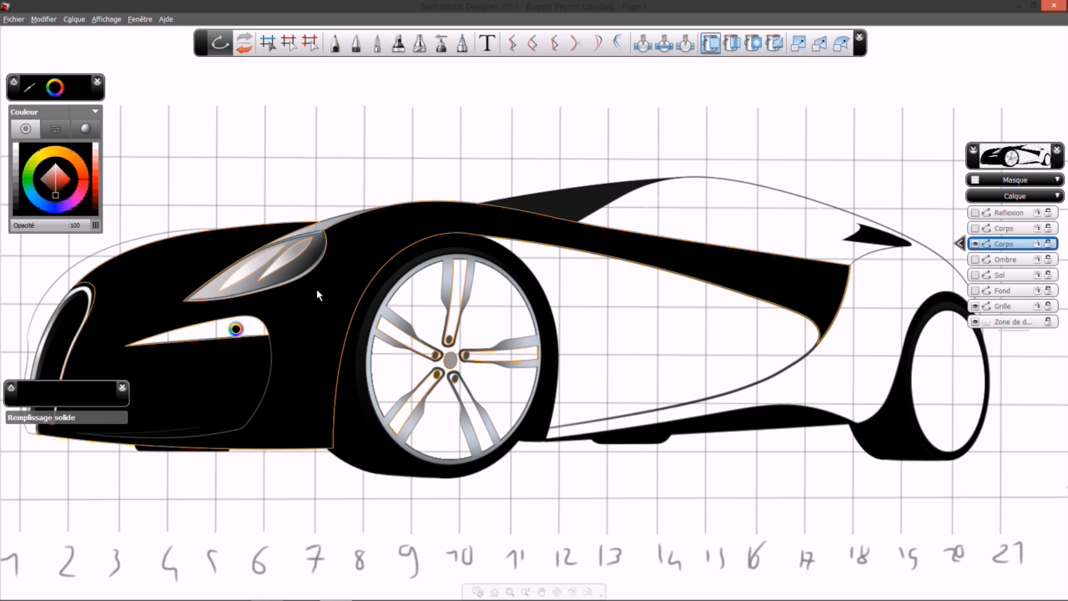
pyautogui.hotkey('ctrl', 'z')
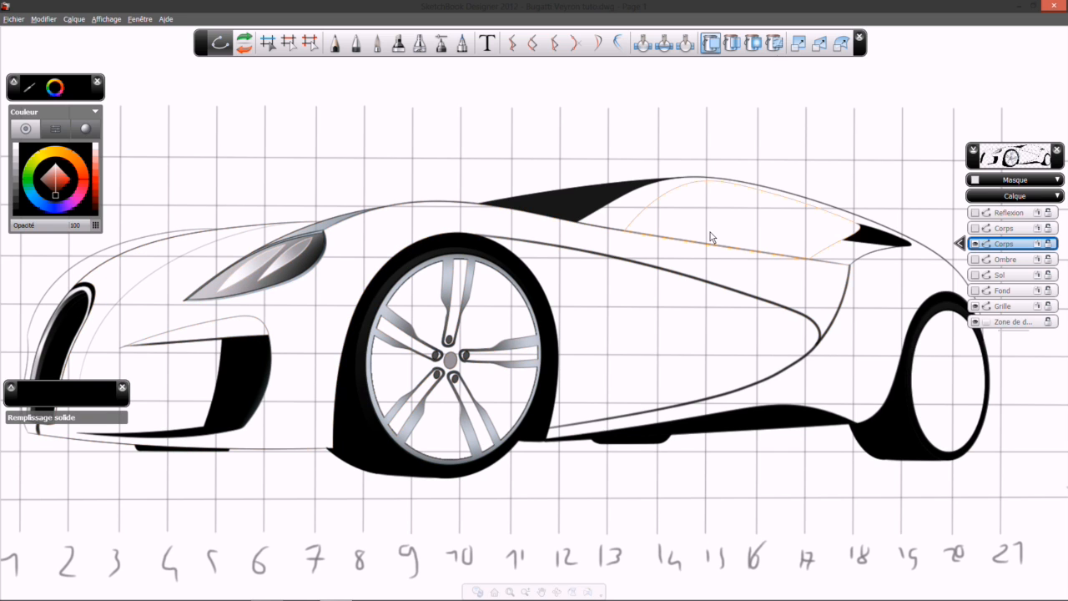
pyautogui.click(720, 223)
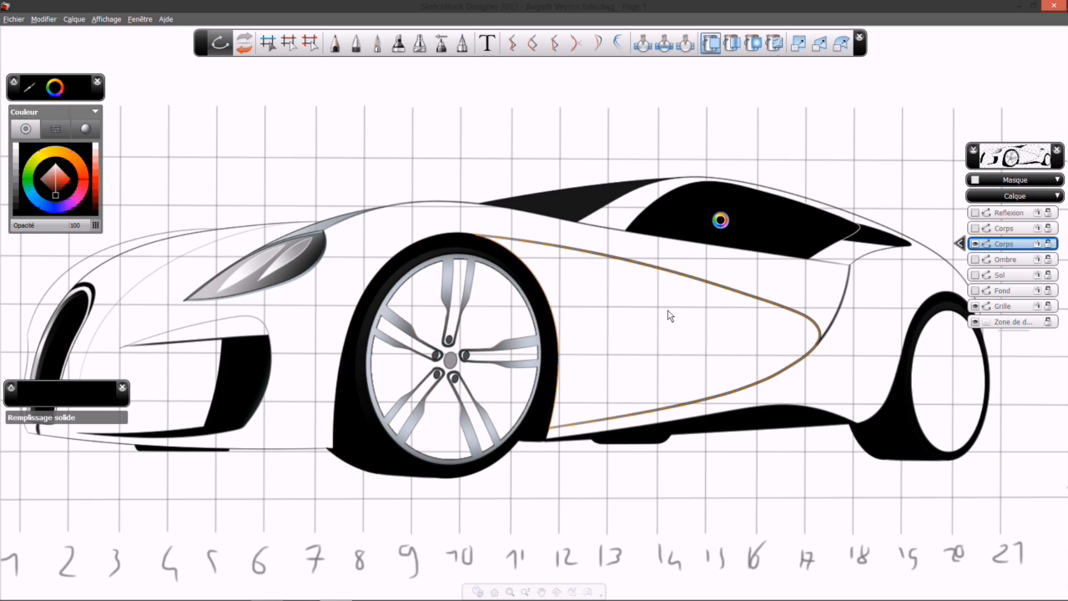
pyautogui.hotkey('ctrl', 'z')
pyautogui.click(270, 44)
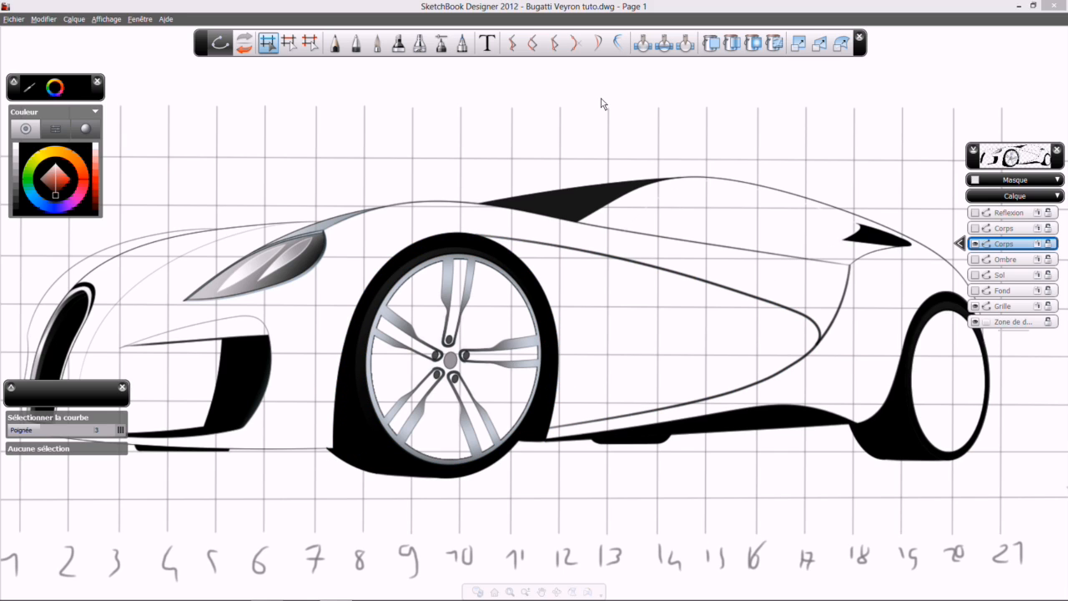
# Apply a red linear gradient fill to the car's side panel, running from above its upper edge to its lower edge.
pyautogui.click(732, 45)
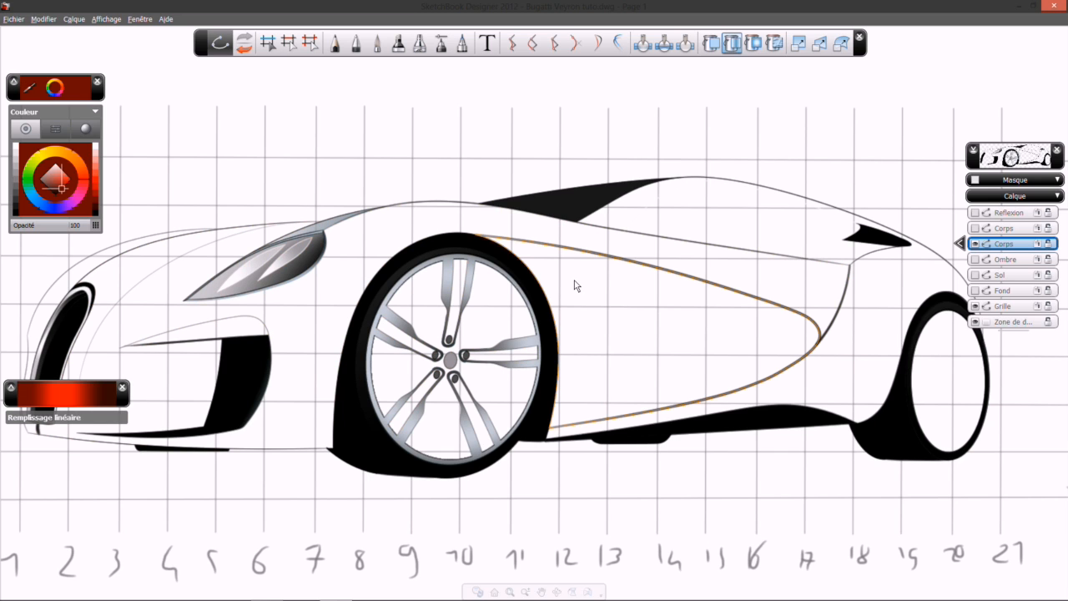
pyautogui.click(612, 335)
pyautogui.moveTo(822, 334); pyautogui.dragTo(594, 222)
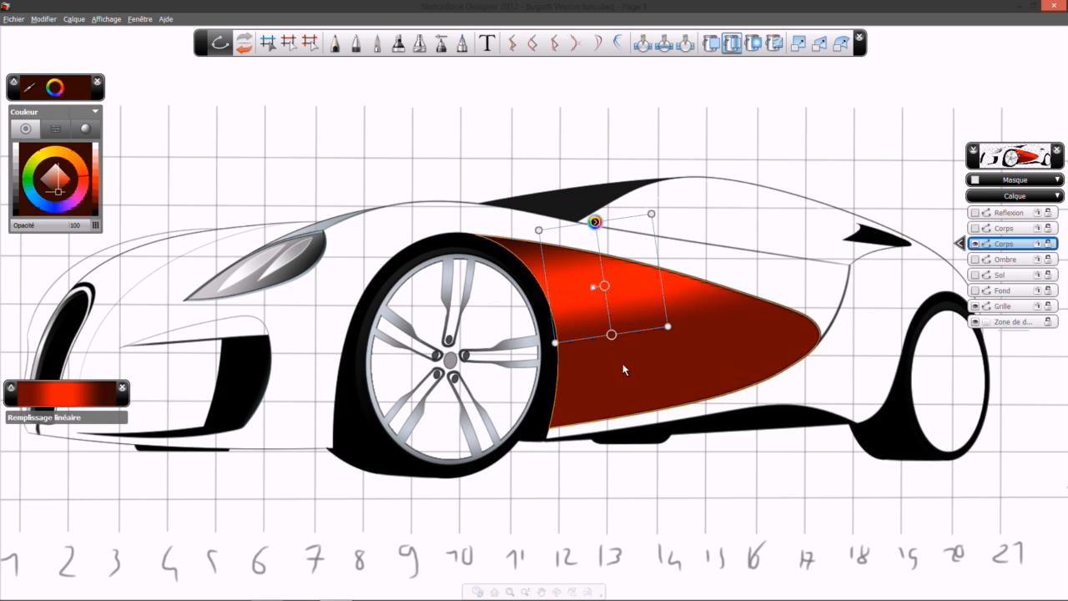
pyautogui.moveTo(612, 335); pyautogui.dragTo(627, 424)
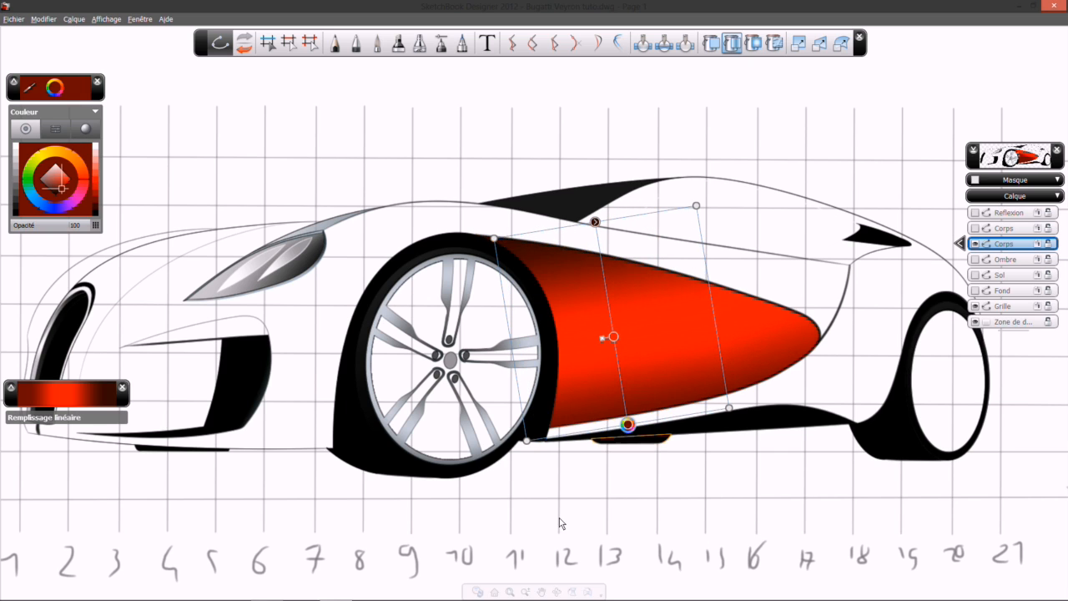
# Remove the gradient's middle colour stop, then widen its frame toward the rear wheel and curve the frame's rear side.
pyautogui.click(603, 339)
pyautogui.moveTo(596, 222)
pyautogui.mouseDown()
pyautogui.moveTo(664, 204)
pyautogui.moveTo(576, 217)
pyautogui.moveTo(589, 205)
pyautogui.moveTo(582, 196)
pyautogui.moveTo(584, 209)
pyautogui.mouseUp()
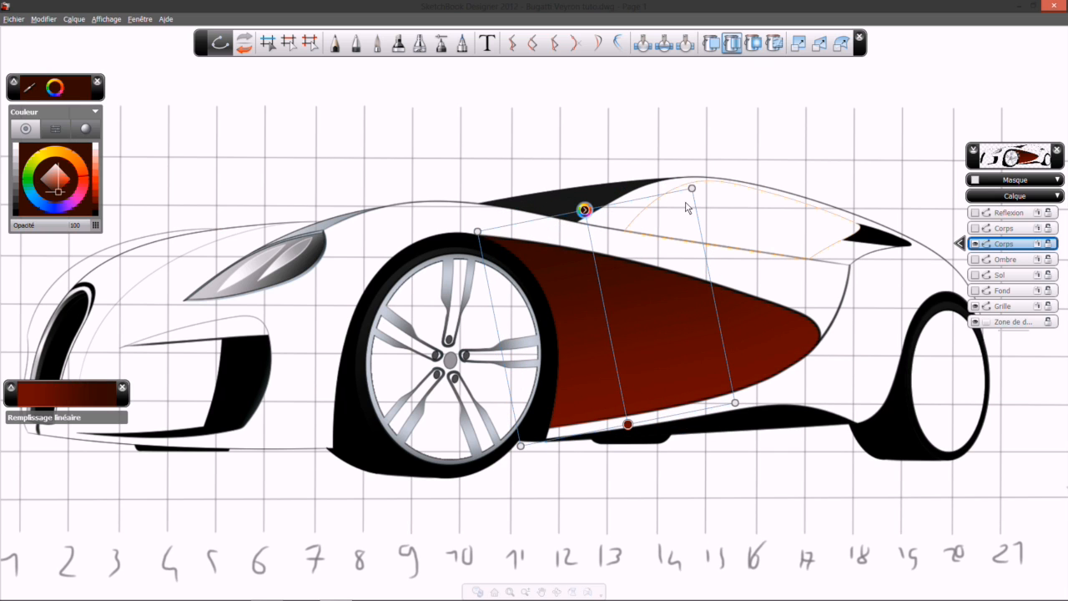
pyautogui.moveTo(692, 192); pyautogui.dragTo(774, 151)
pyautogui.moveTo(734, 402); pyautogui.dragTo(842, 394)
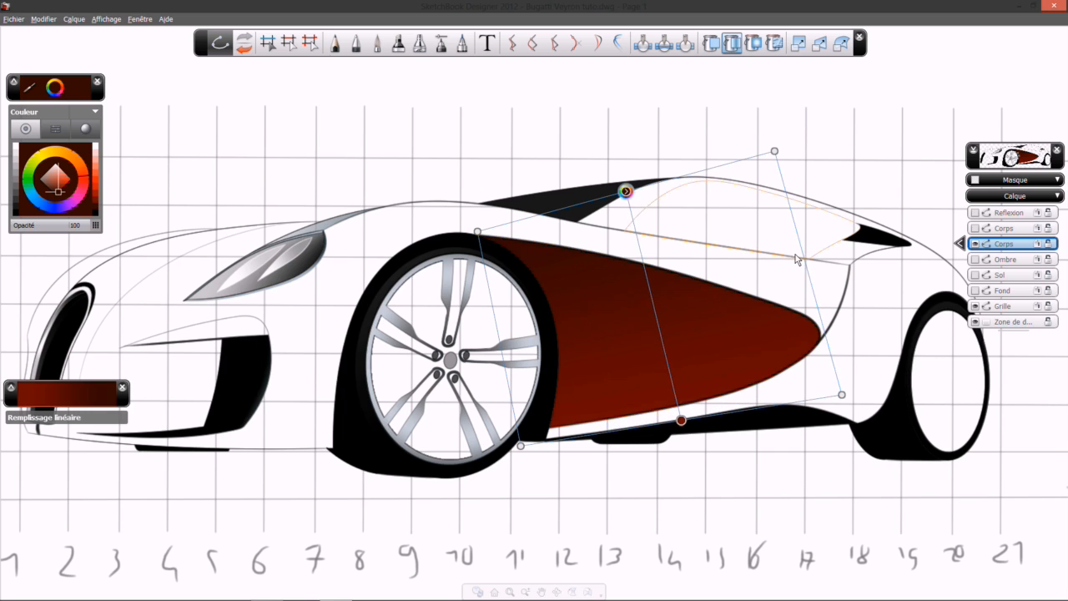
pyautogui.moveTo(801, 264); pyautogui.dragTo(841, 282)
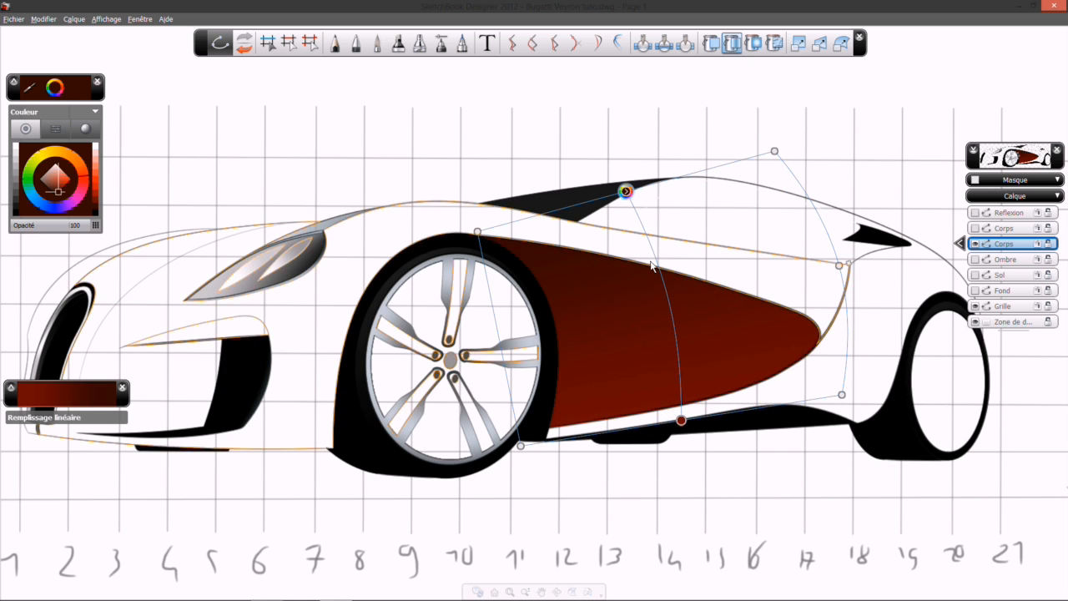
# Add a colour stop near the middle of the side panel's gradient and set it to bright red.
pyautogui.moveTo(659, 271); pyautogui.dragTo(669, 302)
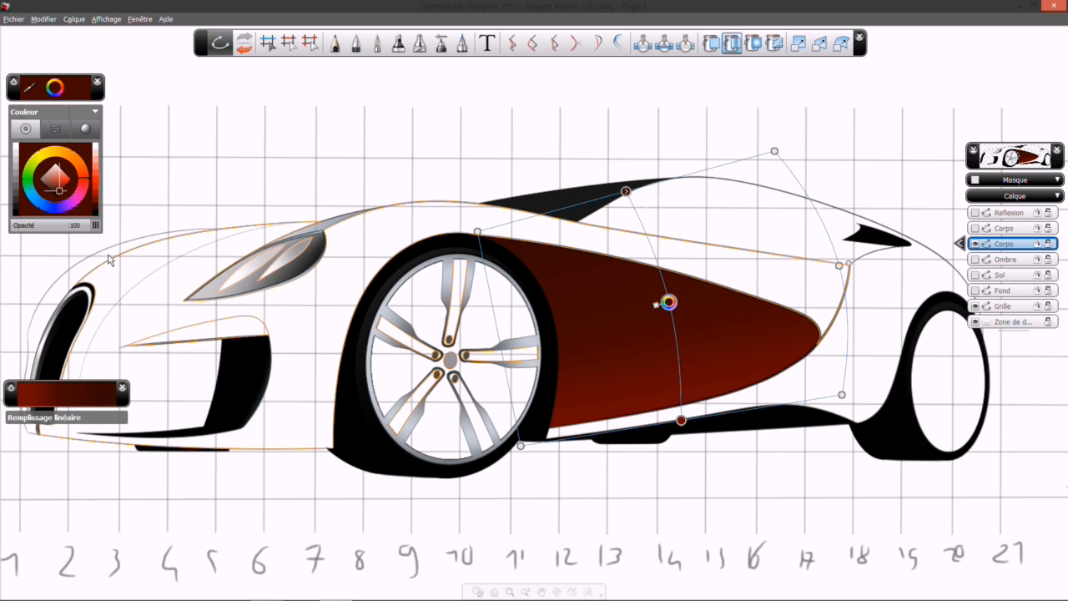
pyautogui.click(95, 184)
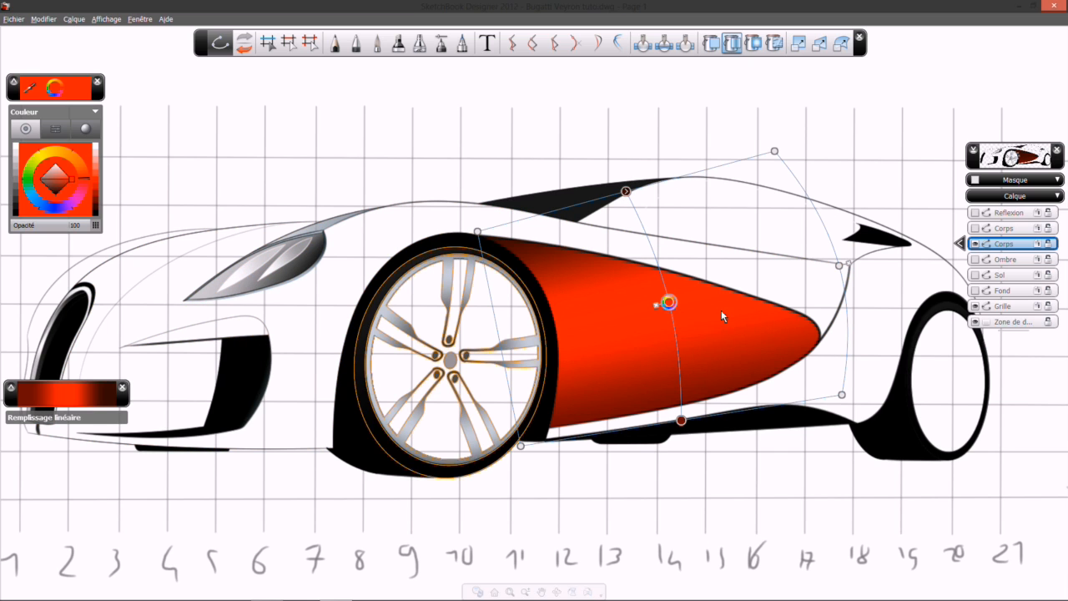
pyautogui.moveTo(668, 302); pyautogui.dragTo(671, 310)
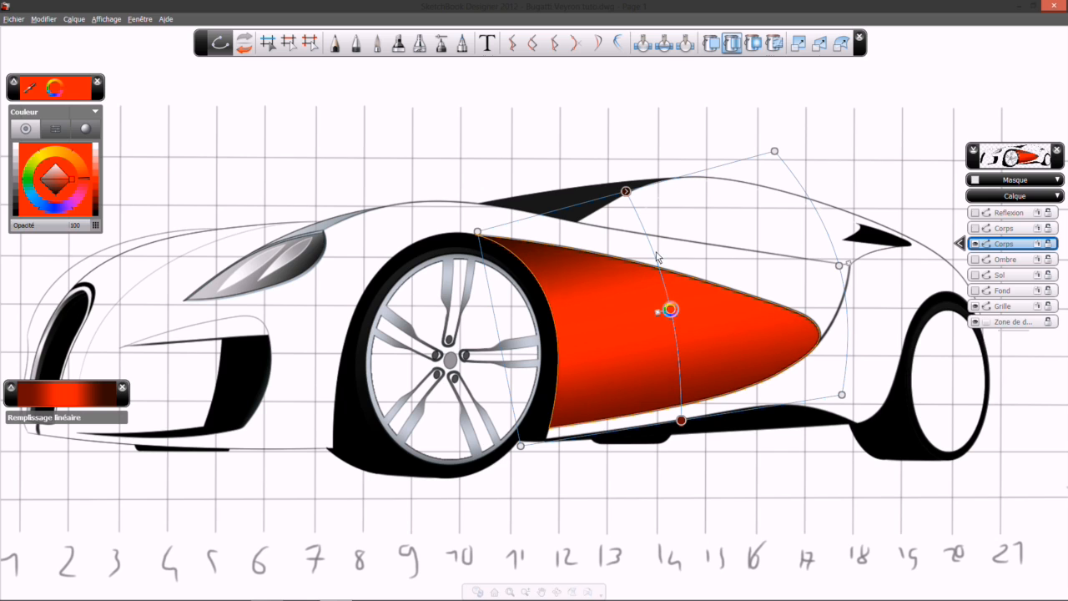
# Add dark colour stops near both ends of the side panel's gradient and curve the frame's side nearest the front wheel.
pyautogui.click(638, 215)
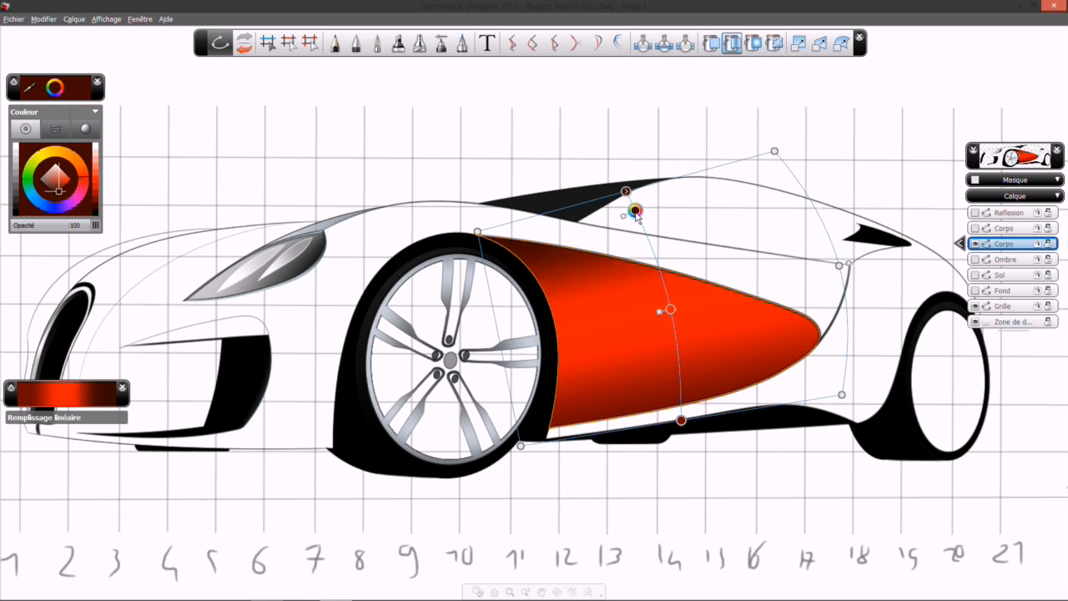
pyautogui.click(681, 385)
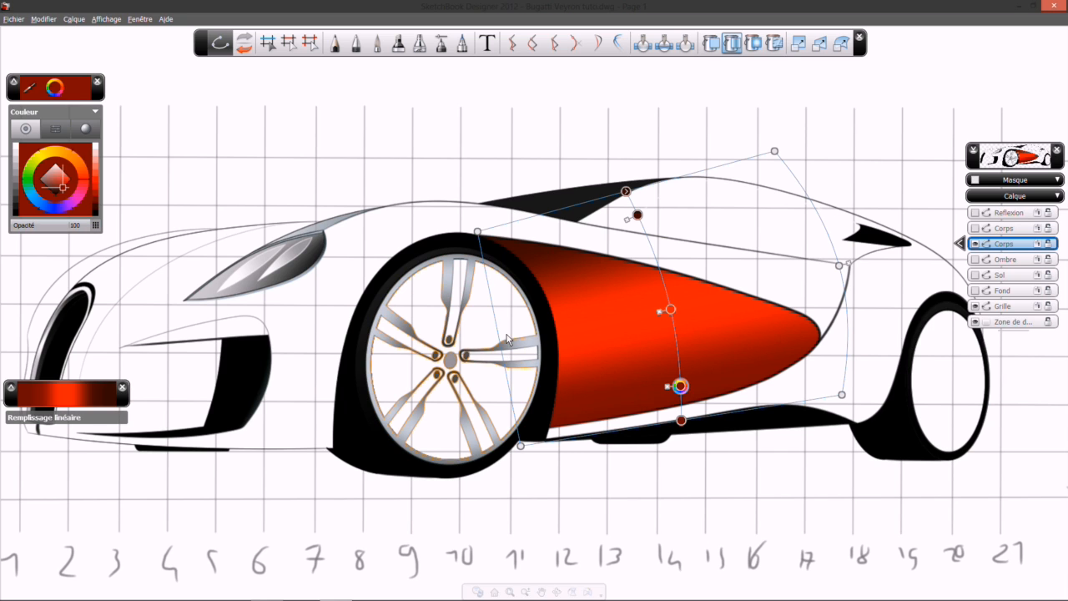
pyautogui.moveTo(502, 337); pyautogui.dragTo(539, 333)
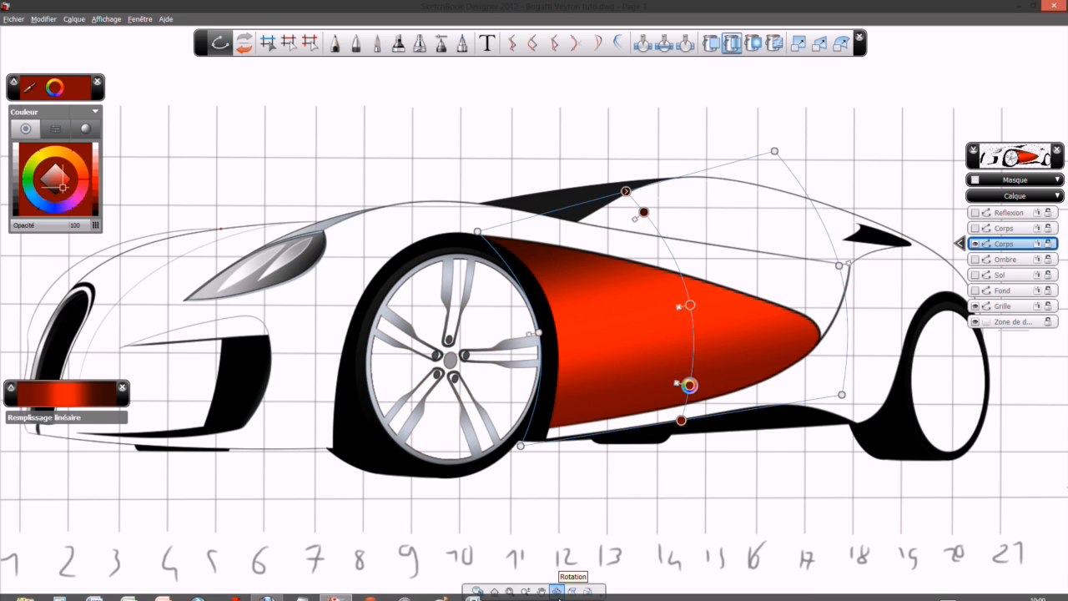
pyautogui.click(270, 44)
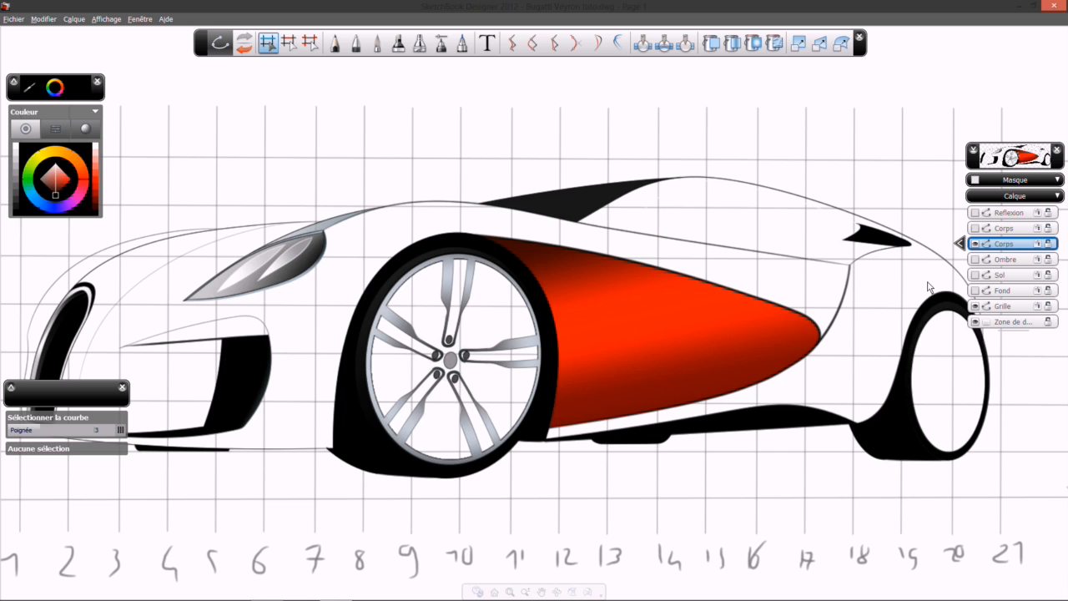
# Show the upper Corps layer with the shaded bodywork in place of the lower Corps layer.
pyautogui.click(976, 228)
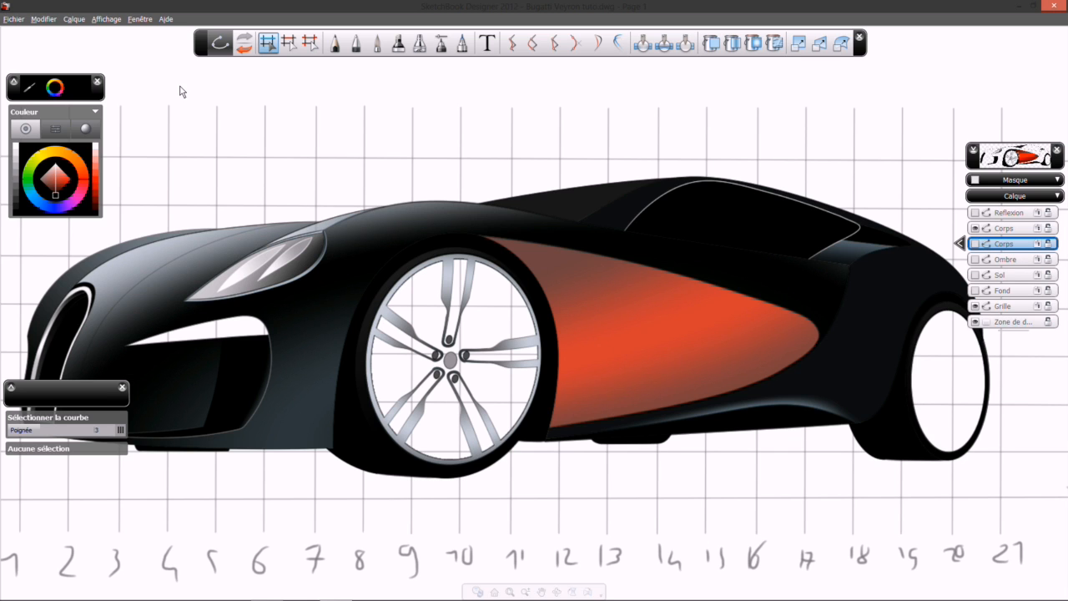
# Show the Reflexion layer above the bodywork and make it the active layer.
pyautogui.click(1046, 227)
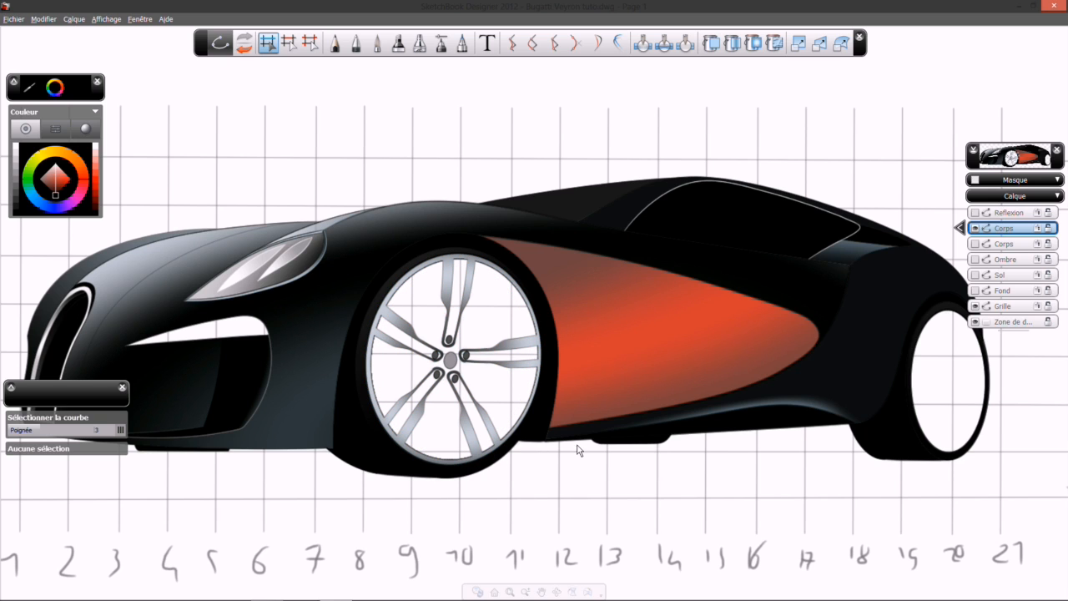
pyautogui.click(975, 213)
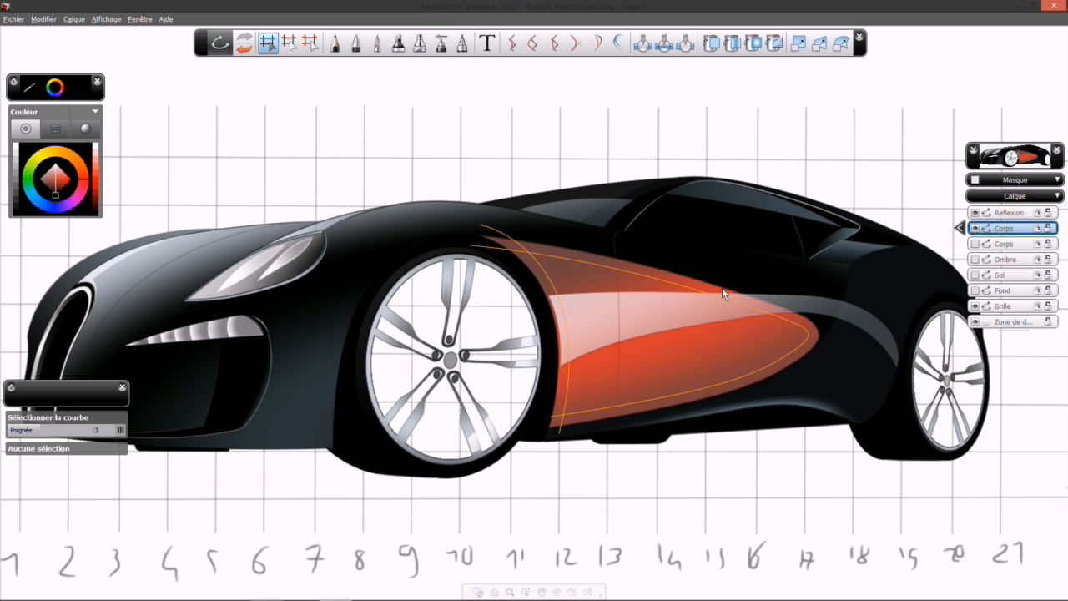
pyautogui.click(1008, 216)
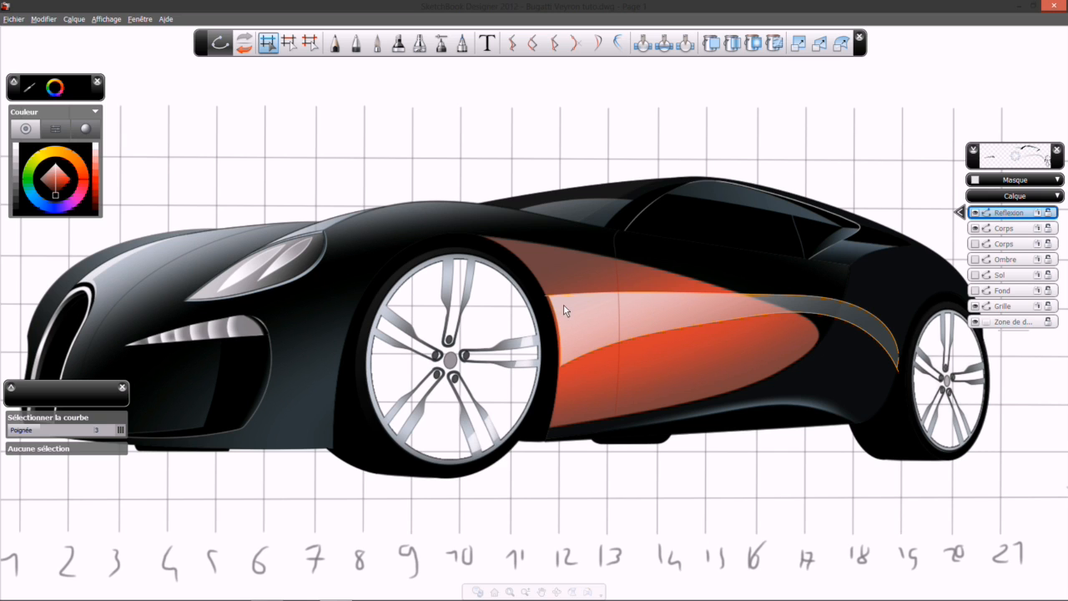
# Examine the boundary curves of the side panel's reflection and the colour stop opacity of its linear gradient fill.
pyautogui.click(585, 294)
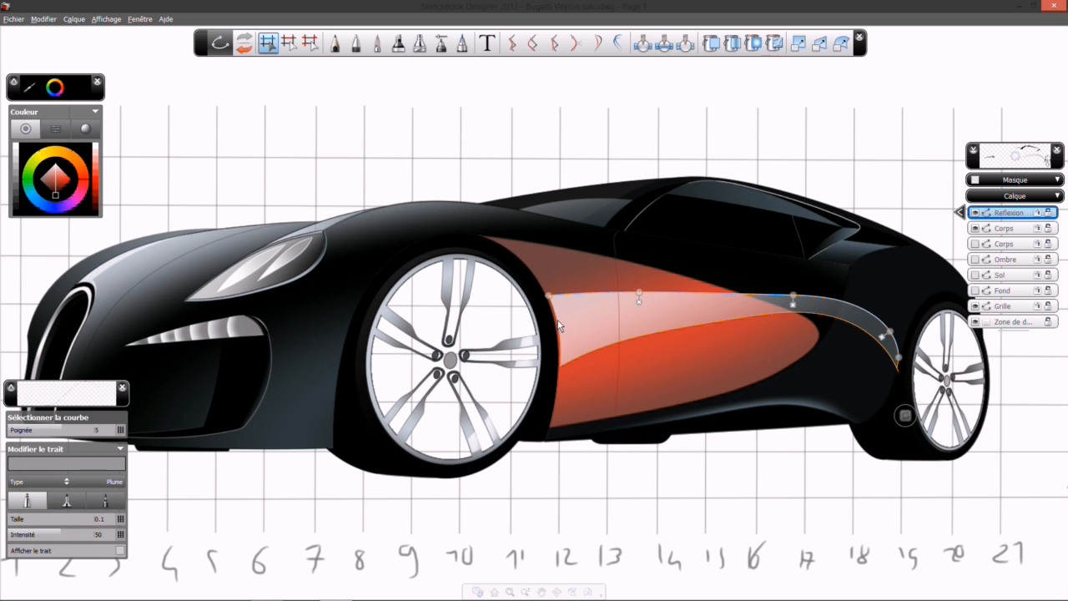
pyautogui.click(597, 347)
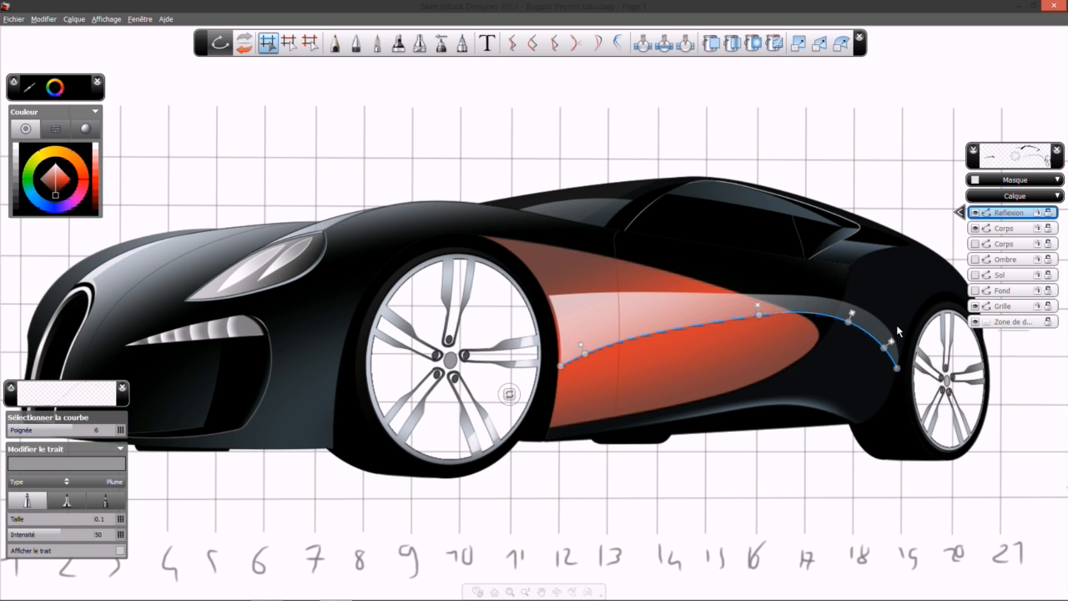
pyautogui.click(855, 543)
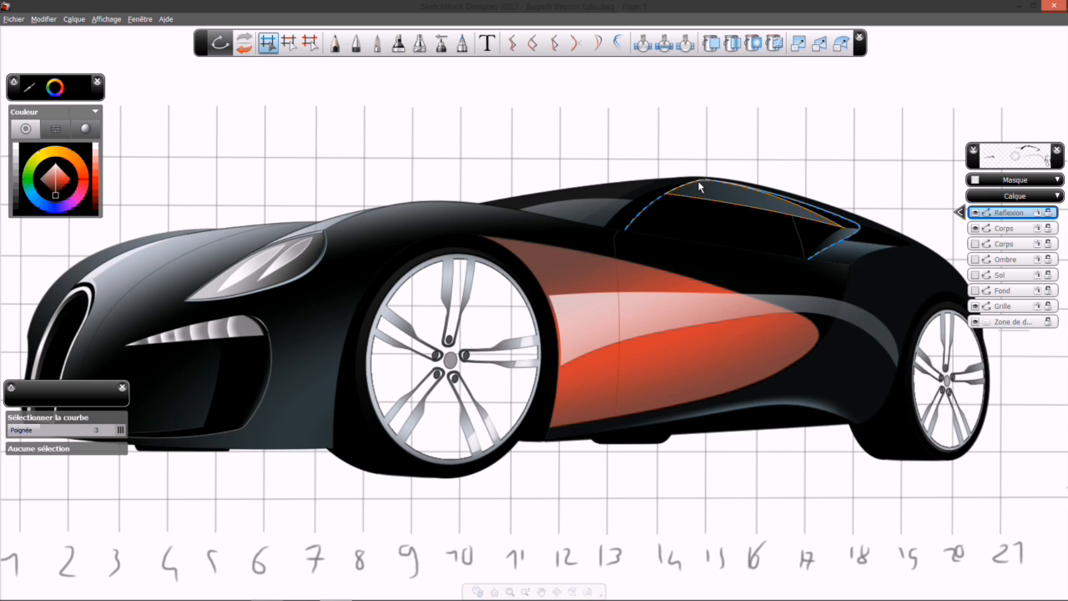
pyautogui.doubleClick(596, 367)
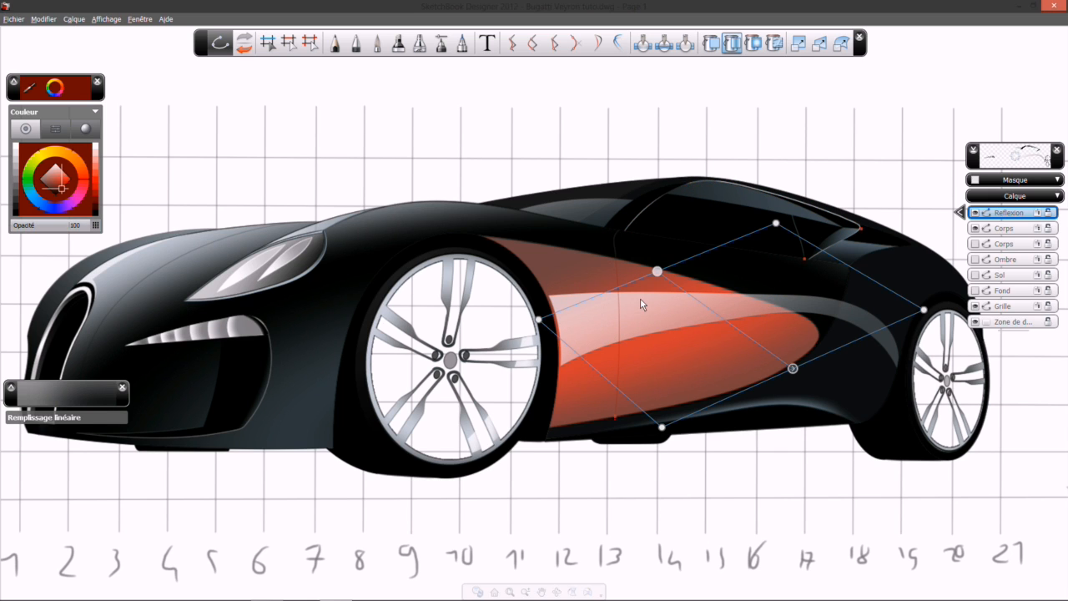
pyautogui.click(657, 271)
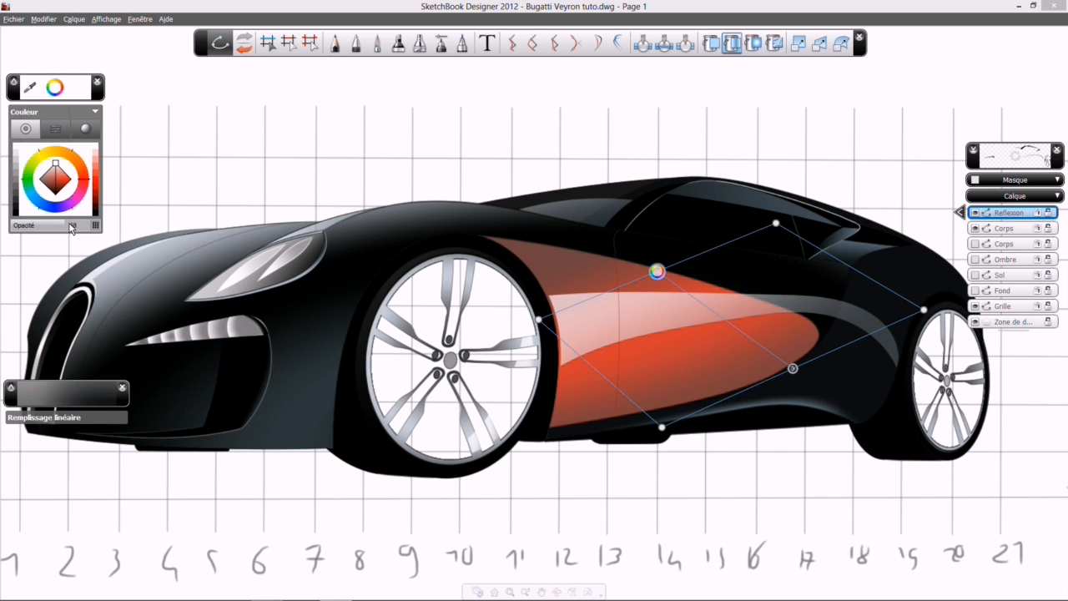
pyautogui.click(269, 45)
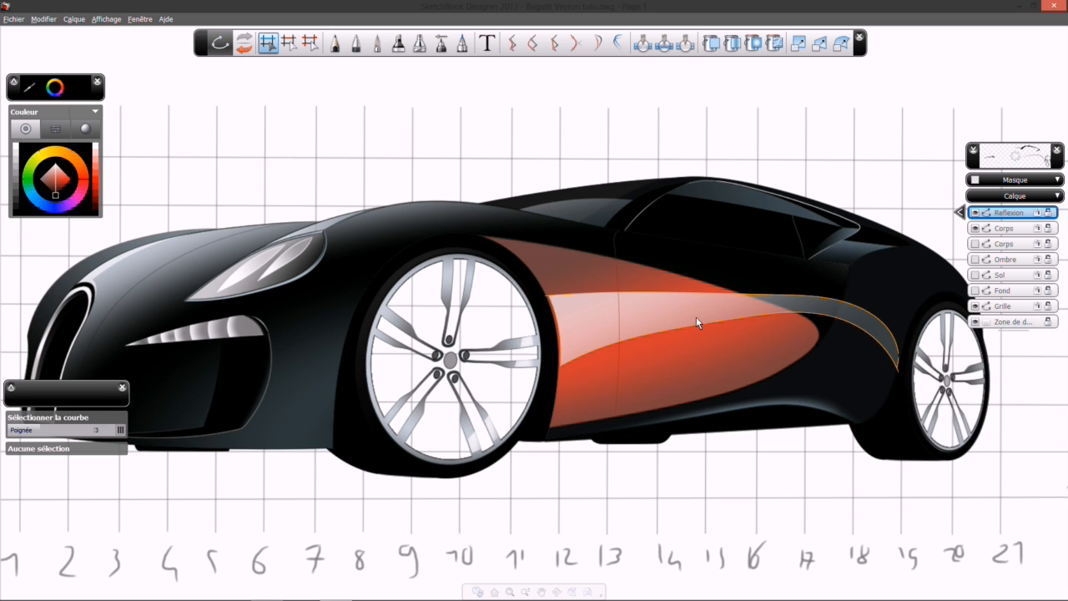
# Show the Ombre and Sol layers to add the car's shadows and the ground.
pyautogui.press('space')
pyautogui.moveTo(696, 317); pyautogui.dragTo(674, 334)
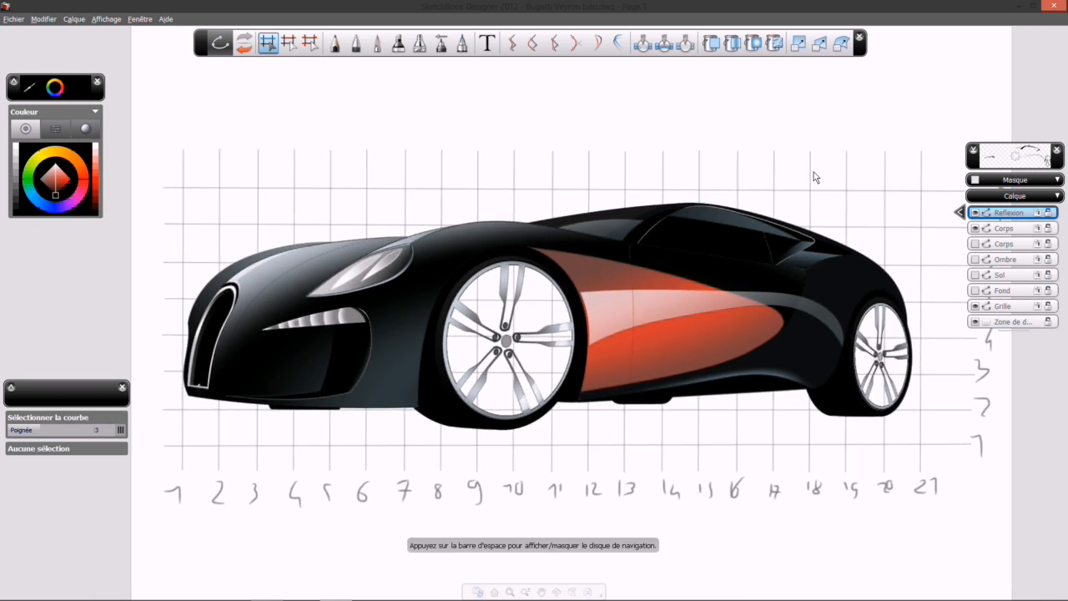
pyautogui.click(975, 260)
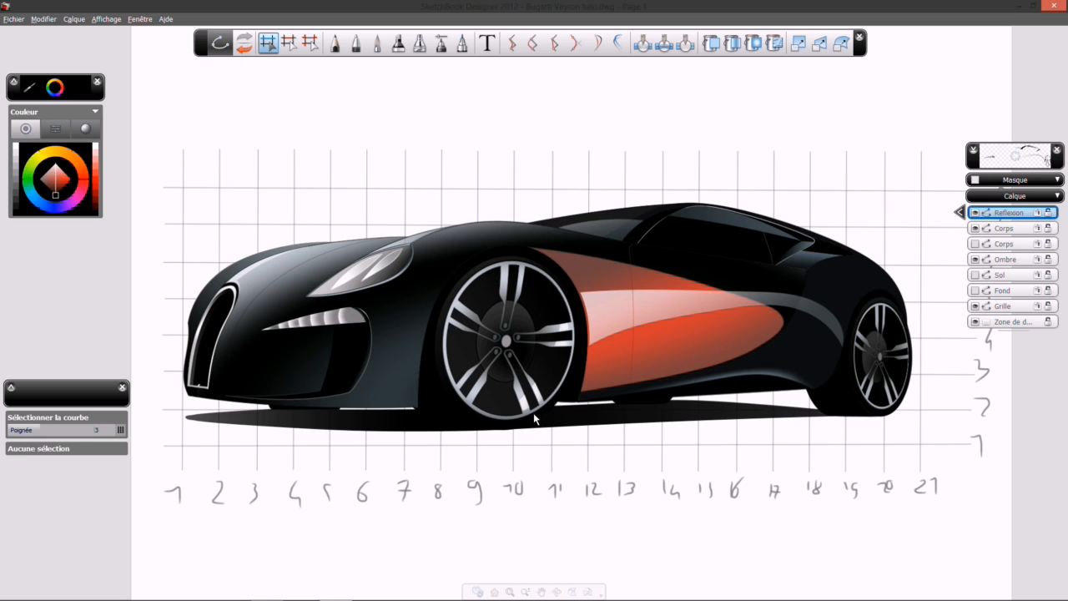
pyautogui.click(975, 276)
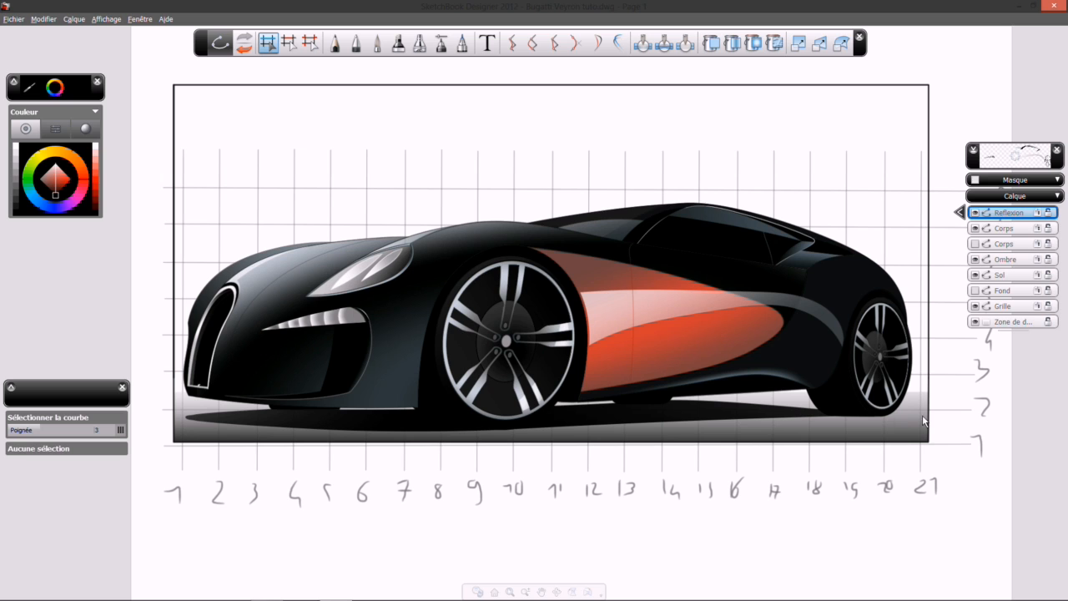
# Make the Sol layer active and examine the linear gradient fill of the ground.
pyautogui.click(1002, 275)
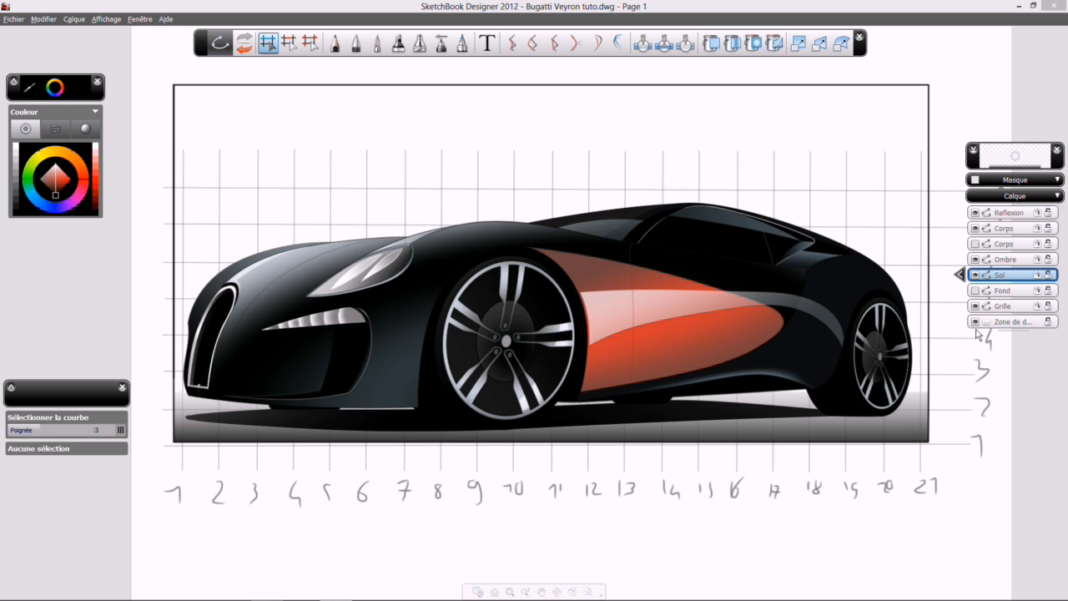
pyautogui.click(908, 416)
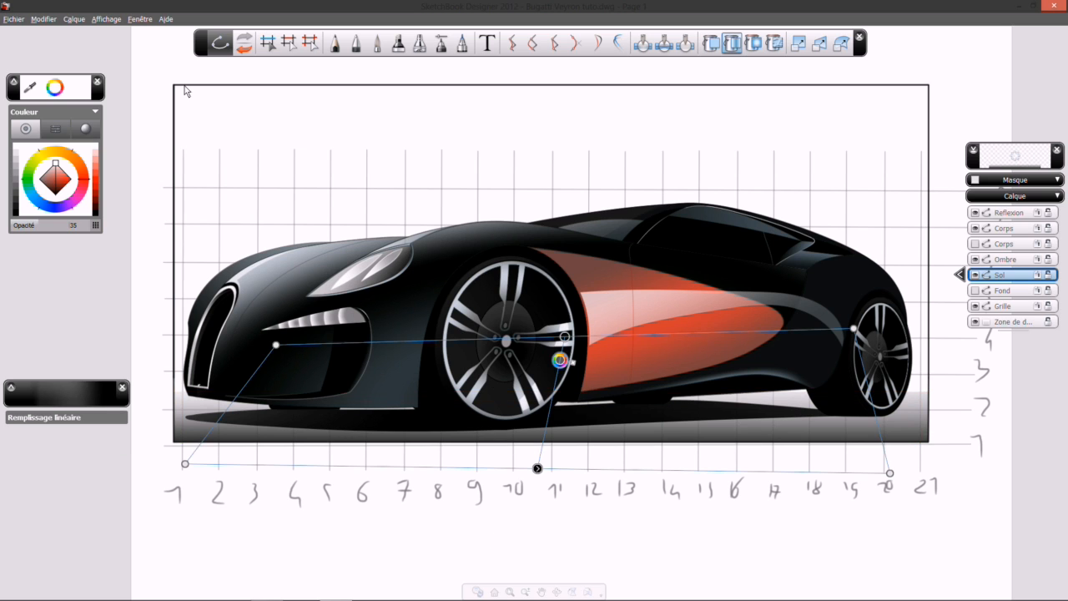
pyautogui.click(267, 44)
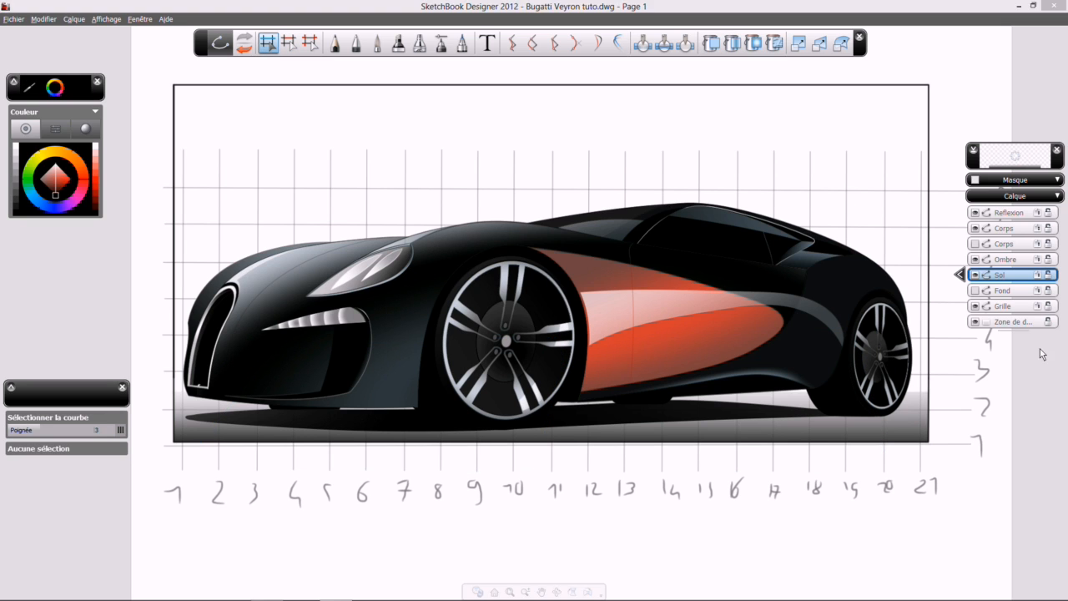
# Show the Fond layer and examine the stroke settings of its airbrushed background and of the frame's outline.
pyautogui.click(975, 290)
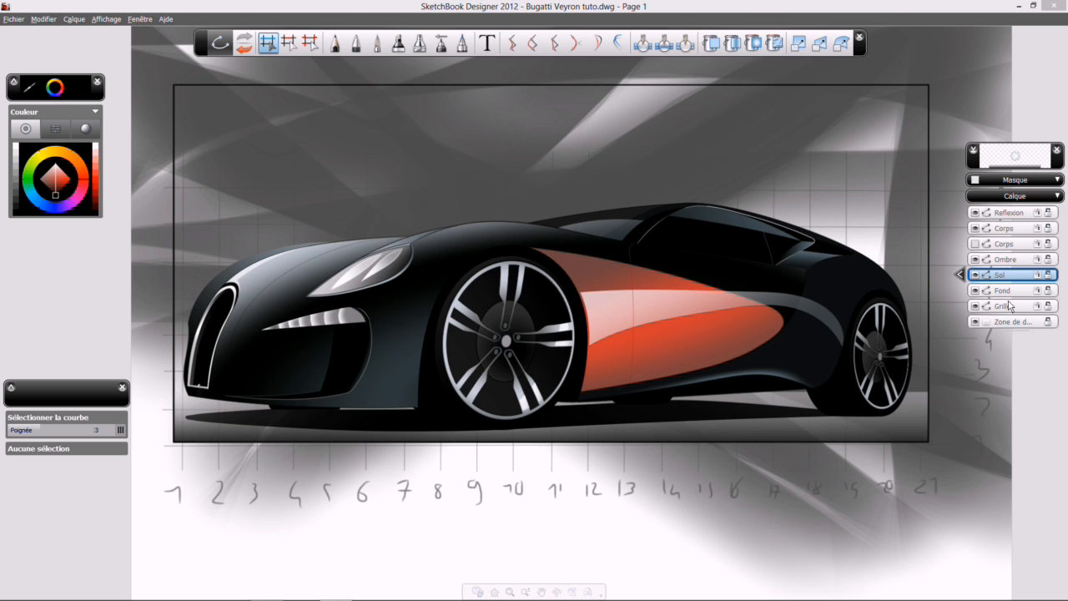
pyautogui.click(1011, 293)
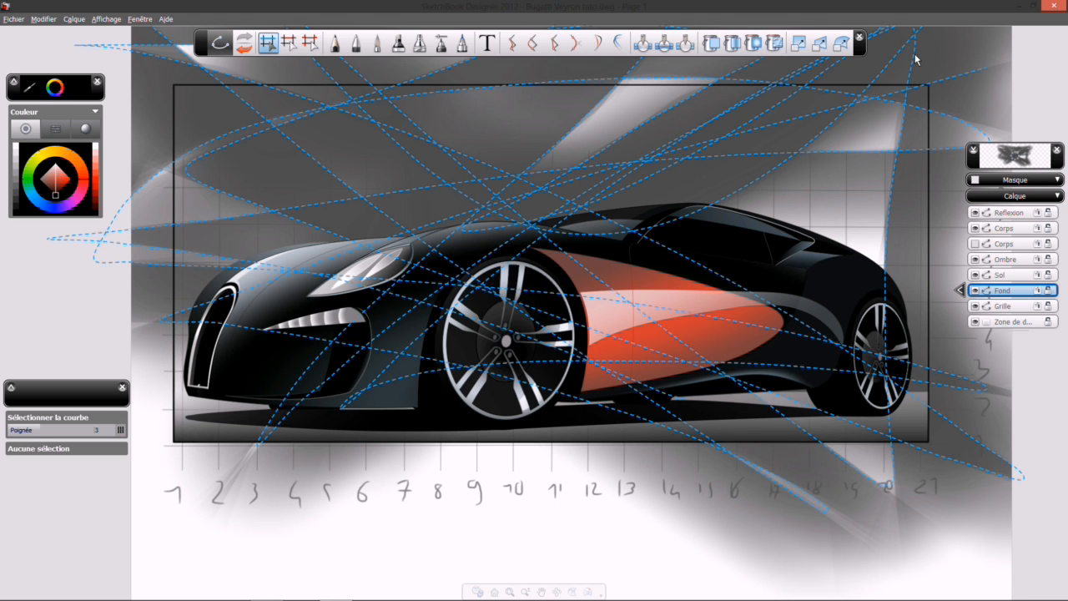
pyautogui.click(915, 58)
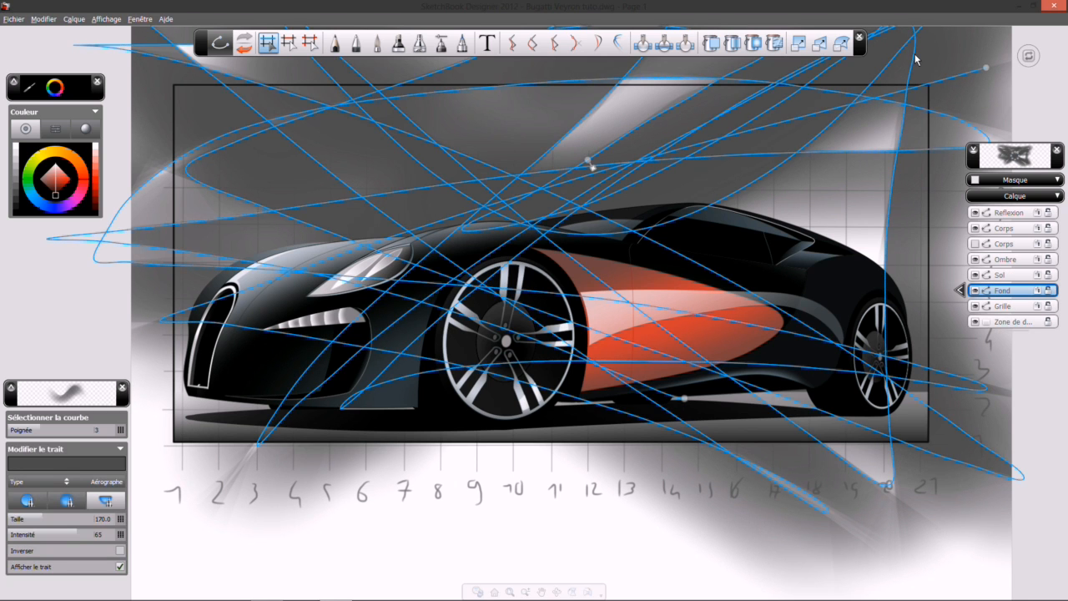
pyautogui.click(1033, 510)
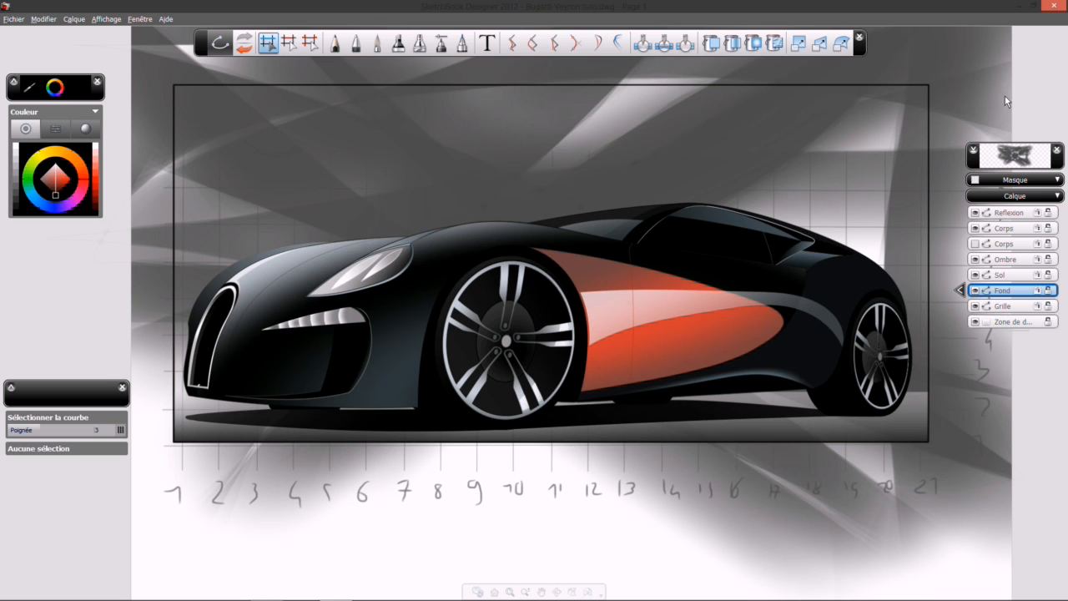
pyautogui.click(175, 440)
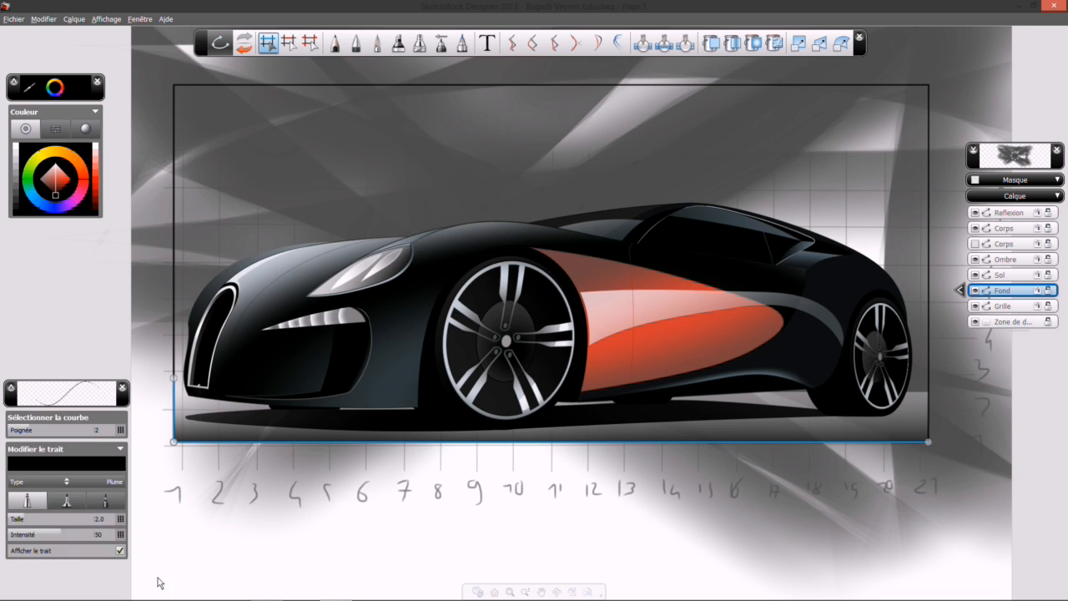
pyautogui.click(176, 562)
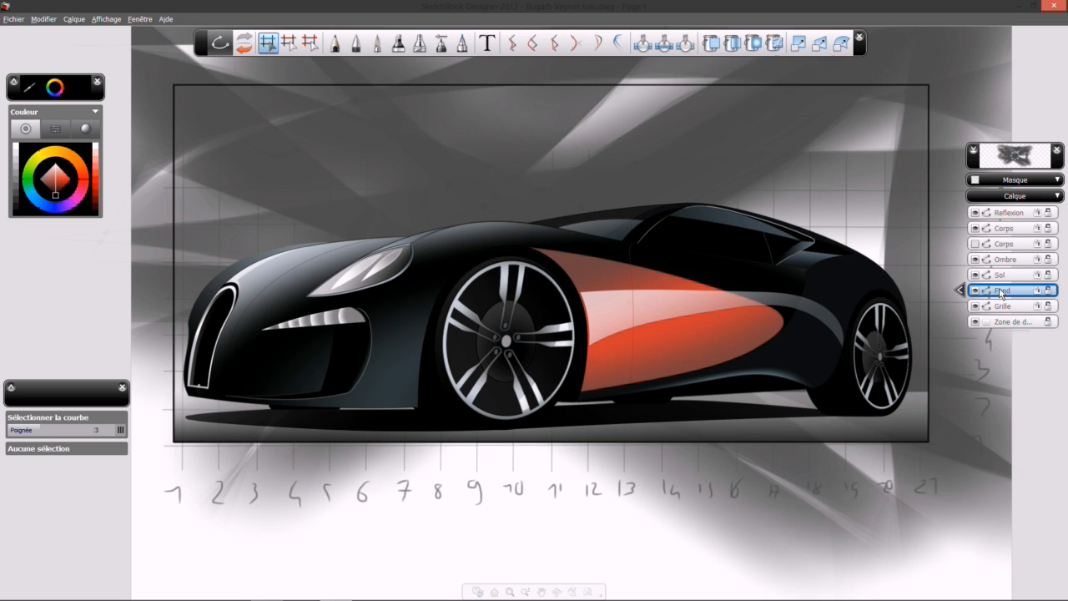
# Hide the Fond layer and make the Grille layer active with its grid shown.
pyautogui.click(975, 290)
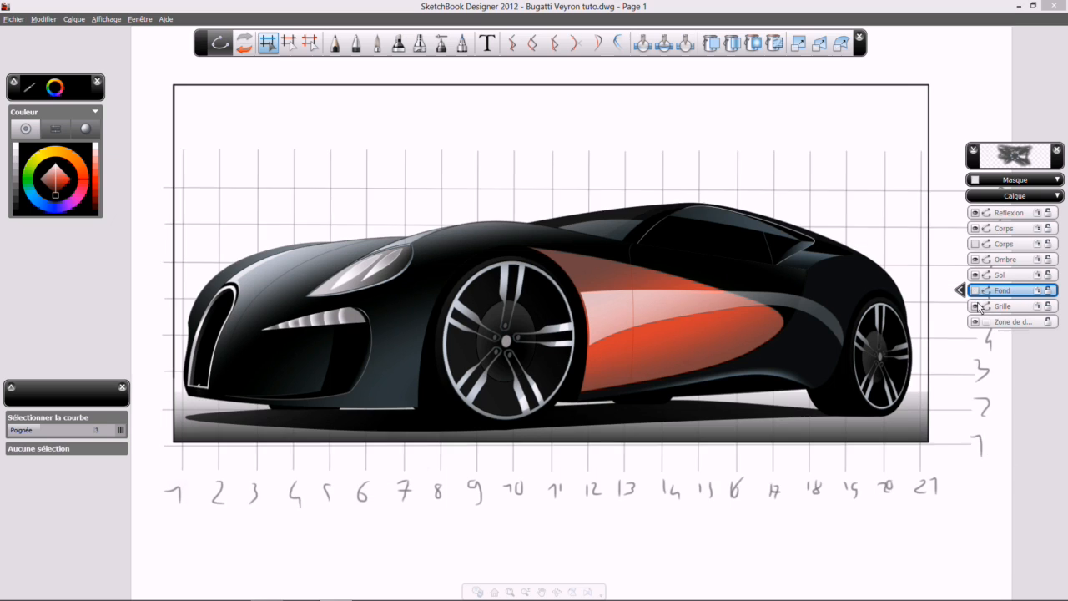
pyautogui.click(975, 306)
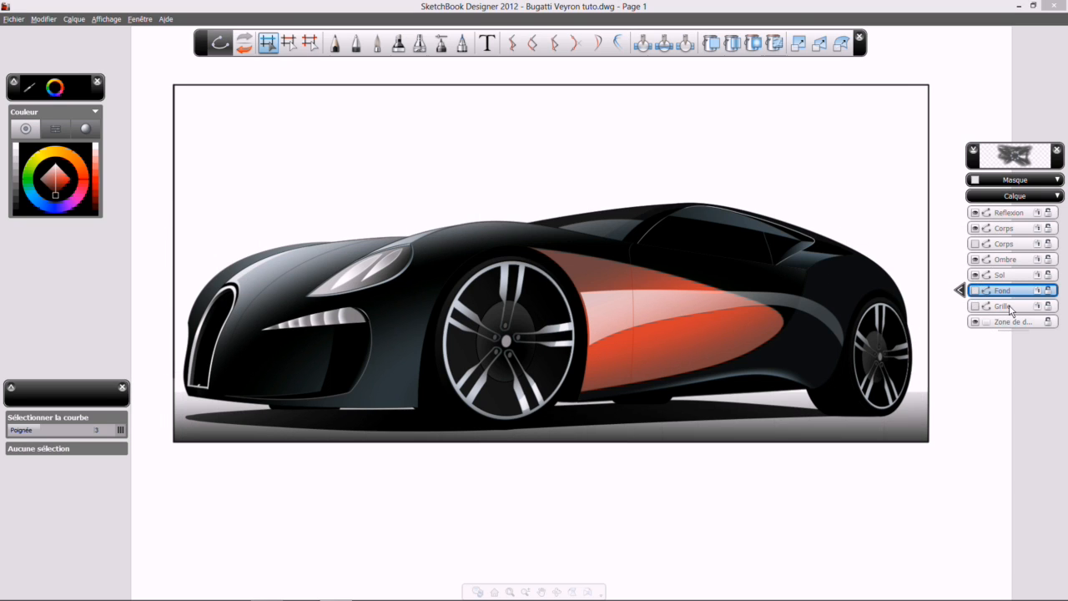
pyautogui.click(1010, 307)
pyautogui.click(976, 306)
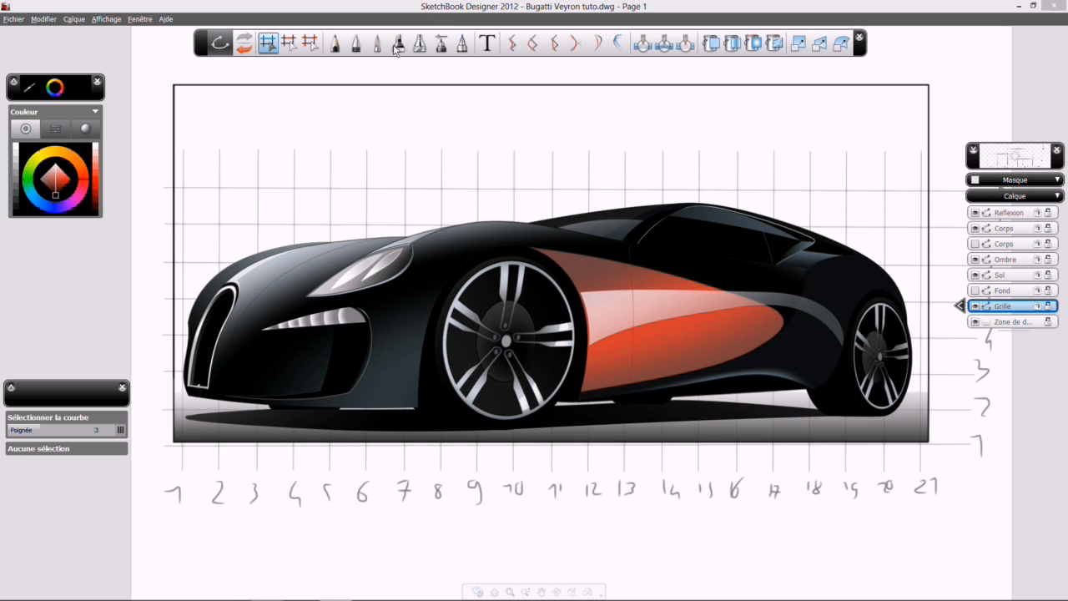
# Draw two separate slanted pen lines above the car and combine them into one continuous curve.
pyautogui.click(356, 43)
pyautogui.moveTo(367, 121)
pyautogui.mouseDown()
pyautogui.moveTo(505, 109)
pyautogui.moveTo(683, 137)
pyautogui.mouseUp()
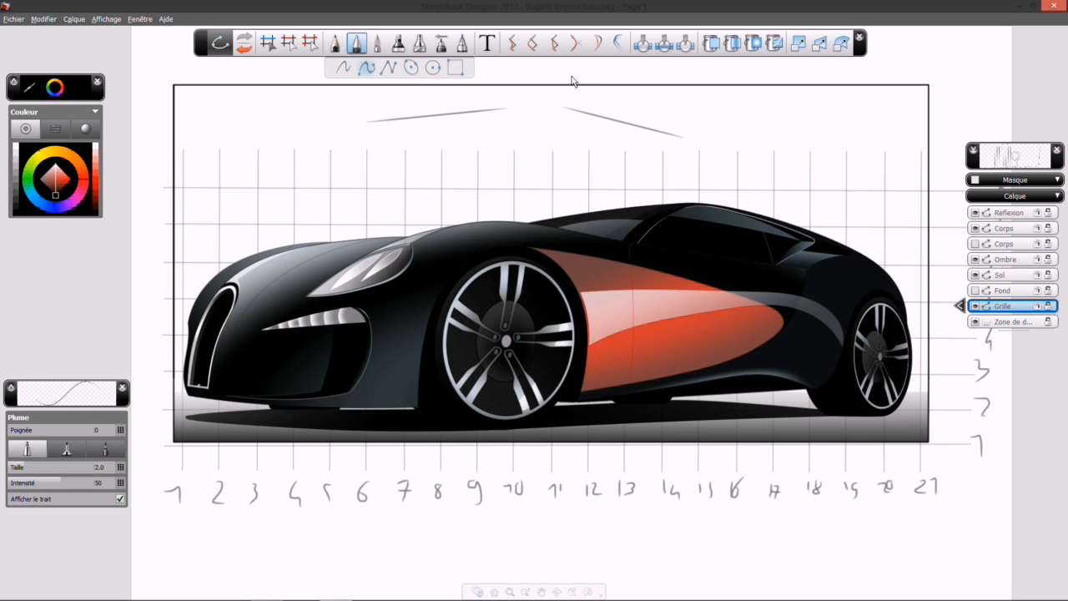
pyautogui.click(576, 45)
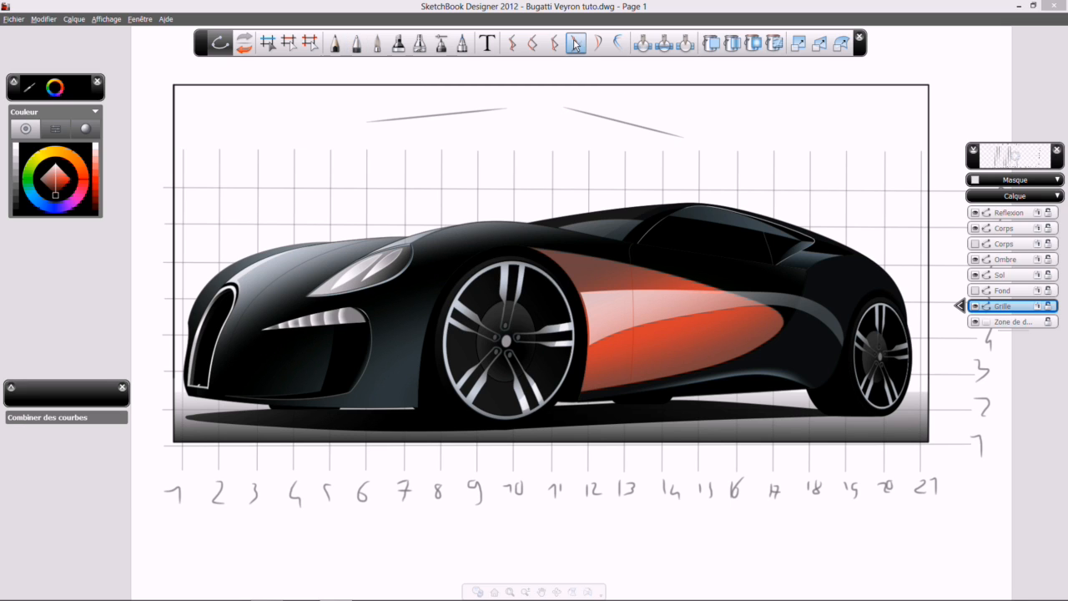
pyautogui.moveTo(590, 110)
pyautogui.mouseDown()
pyautogui.moveTo(492, 116)
pyautogui.moveTo(539, 126)
pyautogui.moveTo(534, 102)
pyautogui.moveTo(520, 107)
pyautogui.moveTo(613, 118)
pyautogui.mouseUp()
pyautogui.click(268, 44)
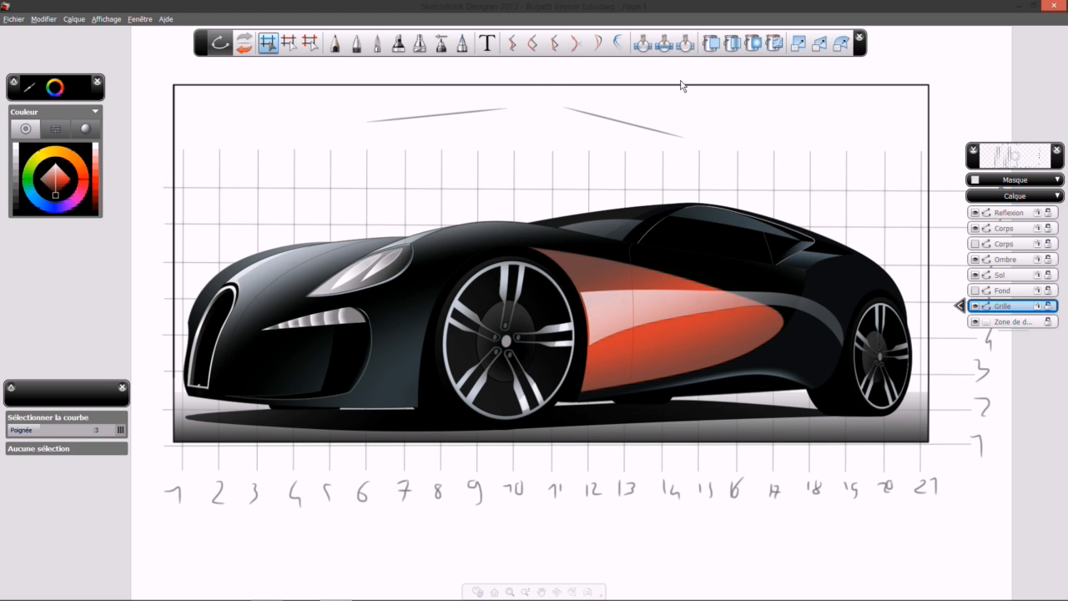
pyautogui.click(579, 46)
pyautogui.moveTo(577, 109); pyautogui.dragTo(495, 110)
pyautogui.click(518, 144)
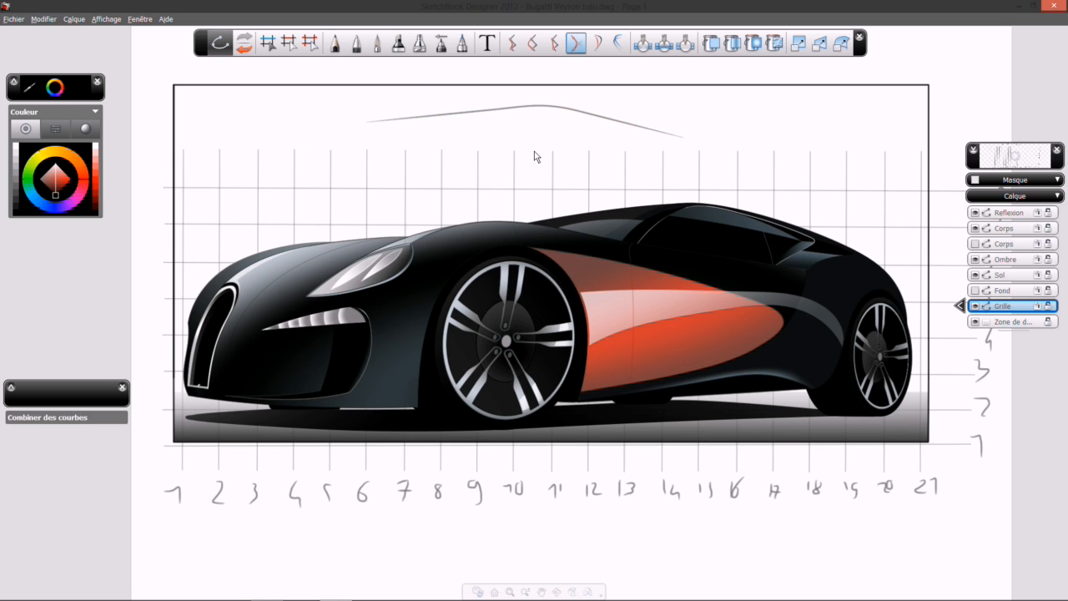
# Delete the combined curve above the car.
pyautogui.click(268, 43)
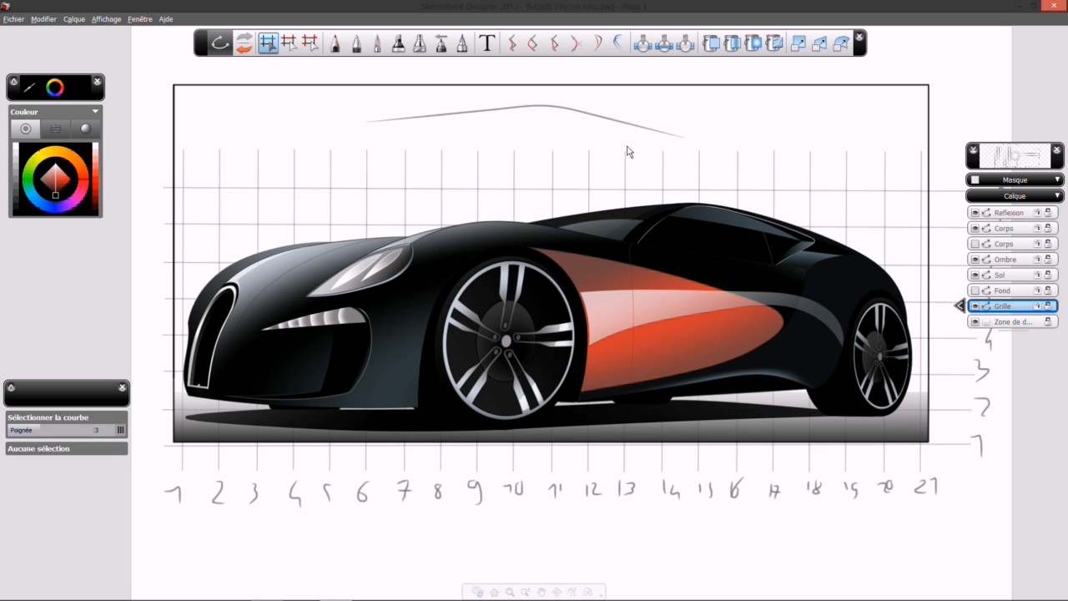
pyautogui.click(645, 131)
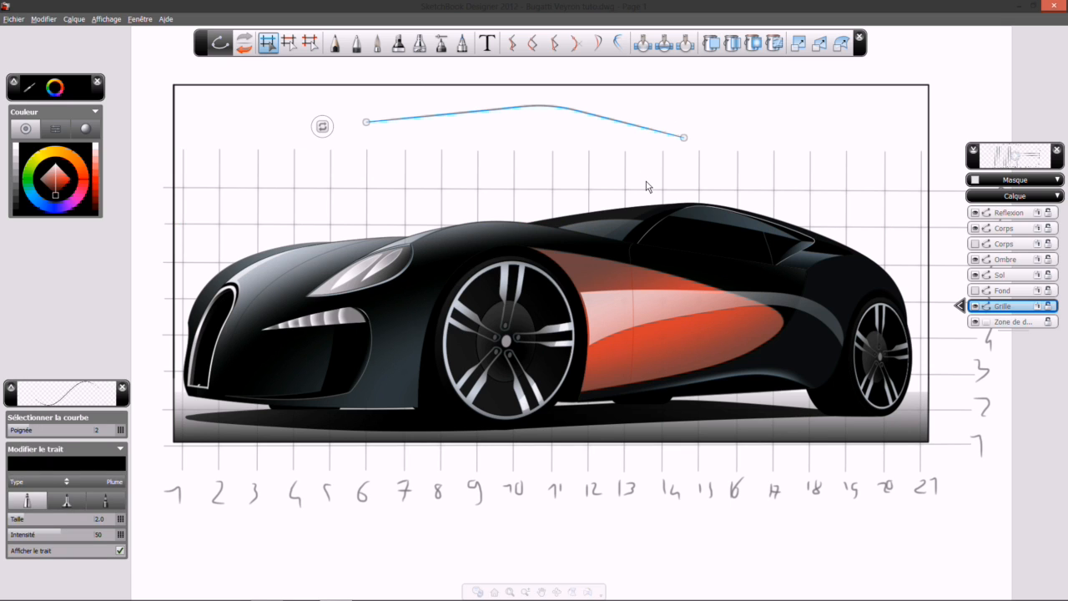
pyautogui.press('Delete')
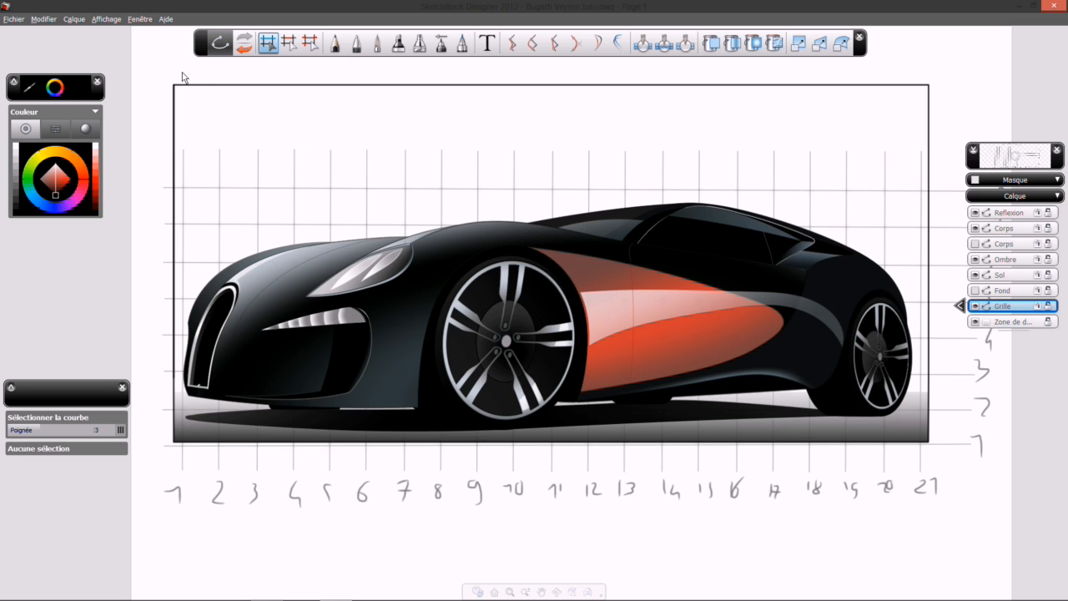
# Open the recent drawing Ferrari F750.dwg and examine its shaded rear view up close.
pyautogui.click(14, 20)
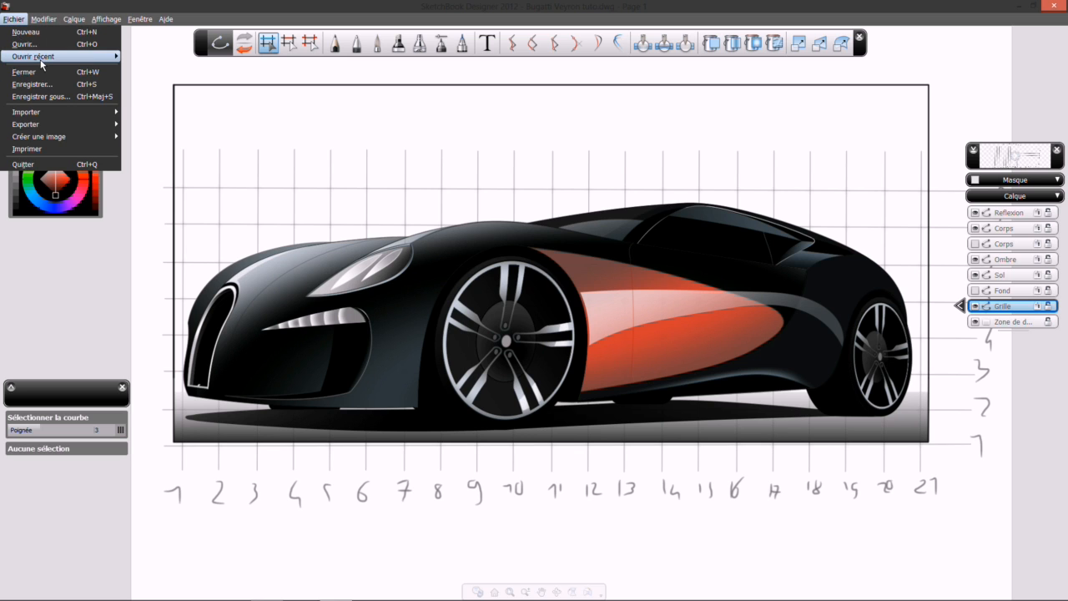
pyautogui.moveTo(42, 57)
pyautogui.click(143, 58)
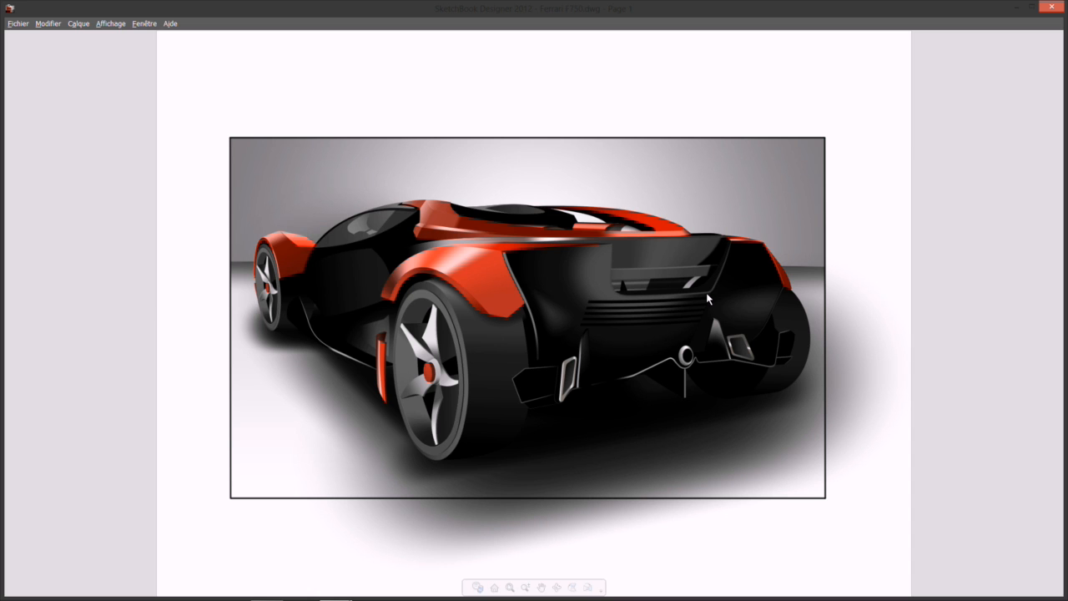
pyautogui.press('space')
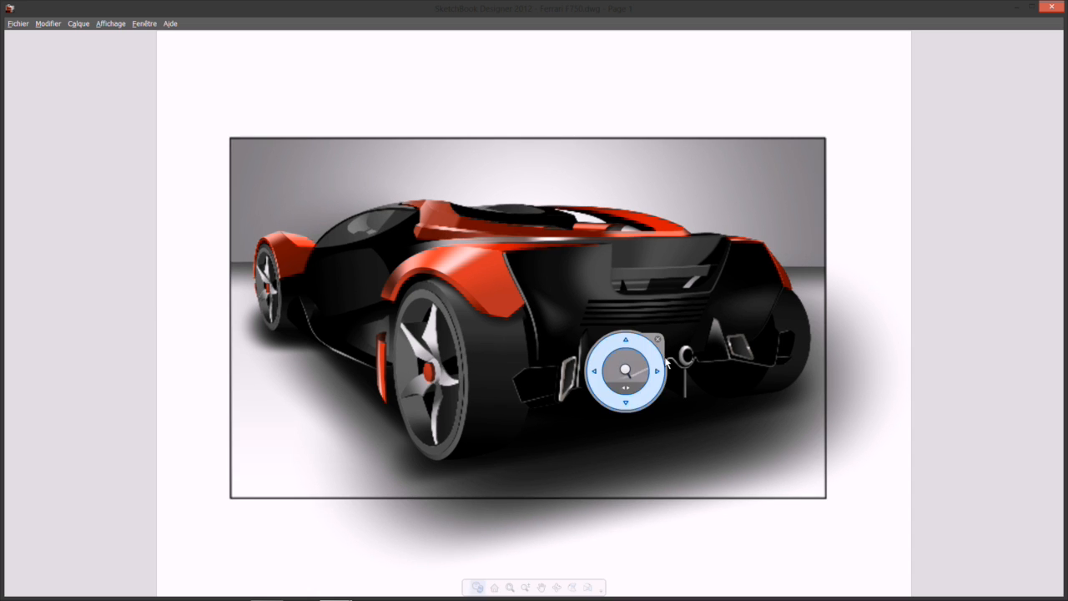
pyautogui.moveTo(655, 367); pyautogui.dragTo(633, 316)
pyautogui.press('space')
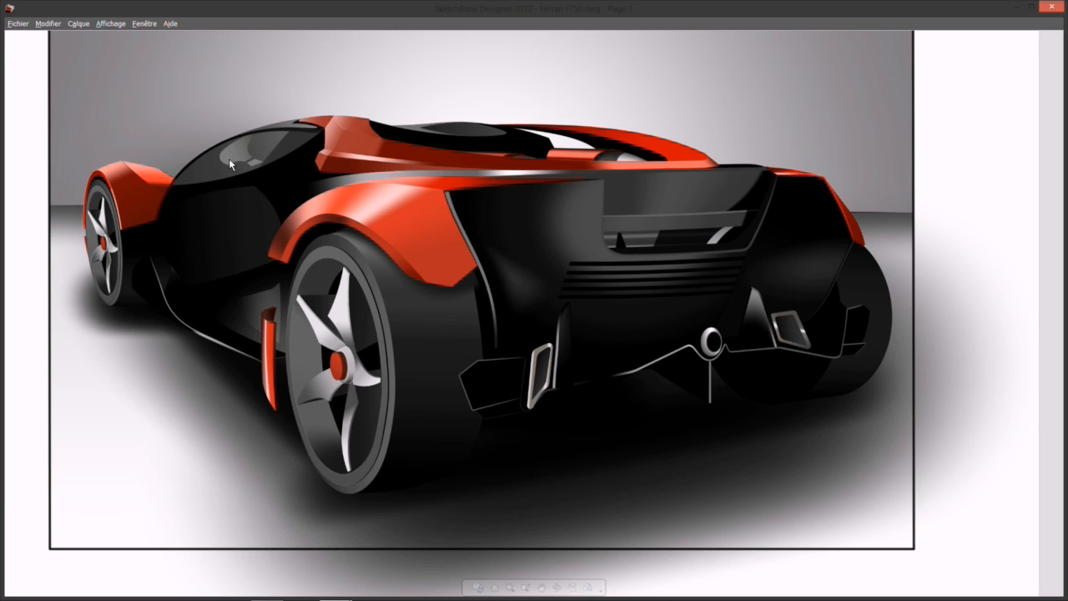
# Close the Ferrari F750 drawing without saving its changes and return to the Bugatti Veyron drawing.
pyautogui.click(1052, 8)
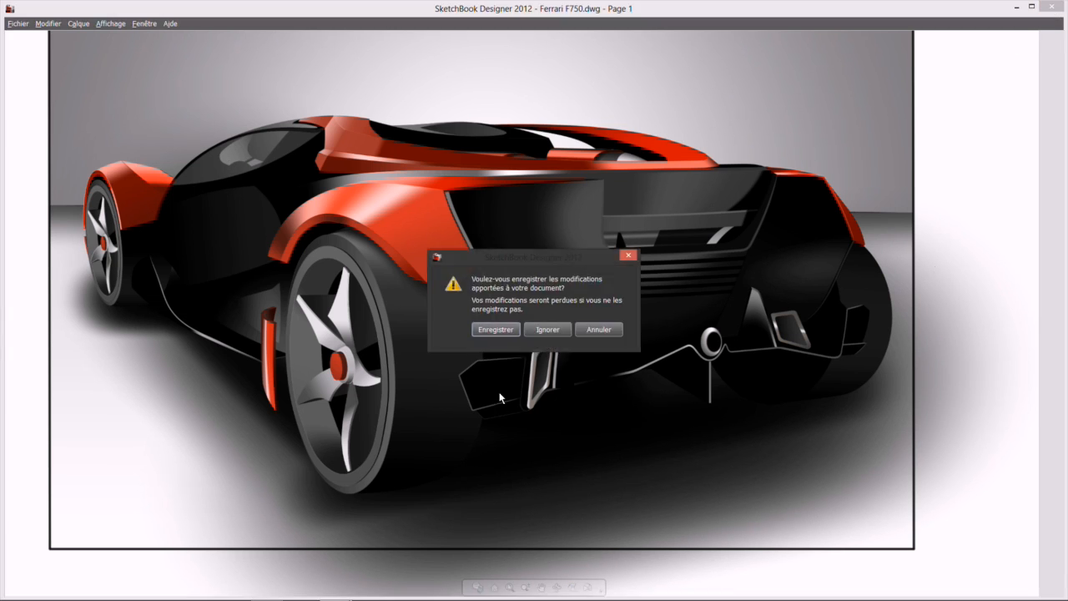
pyautogui.click(594, 331)
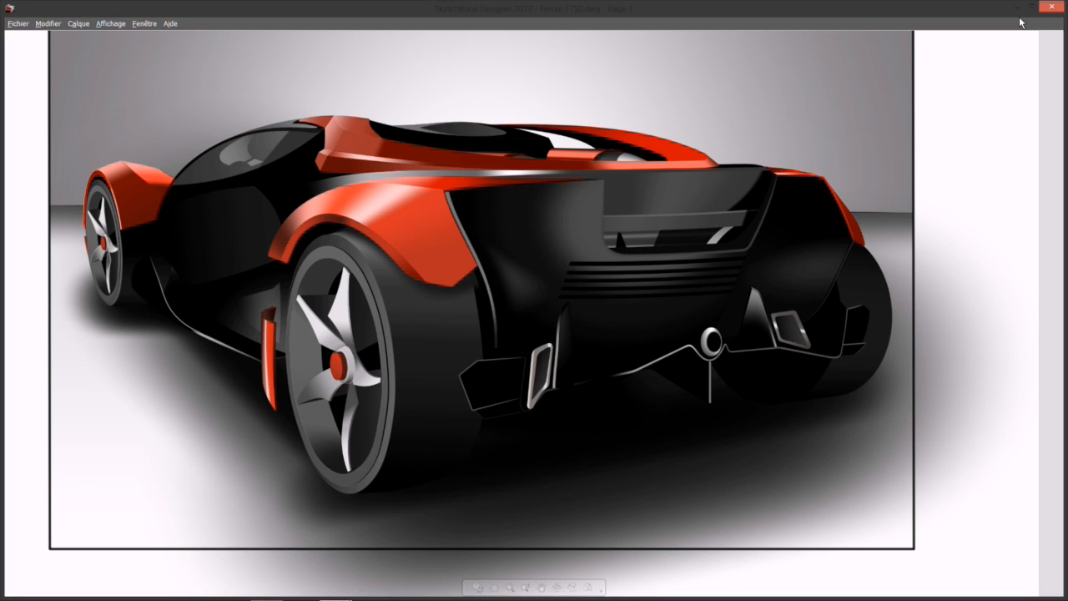
pyautogui.click(1051, 7)
pyautogui.click(547, 331)
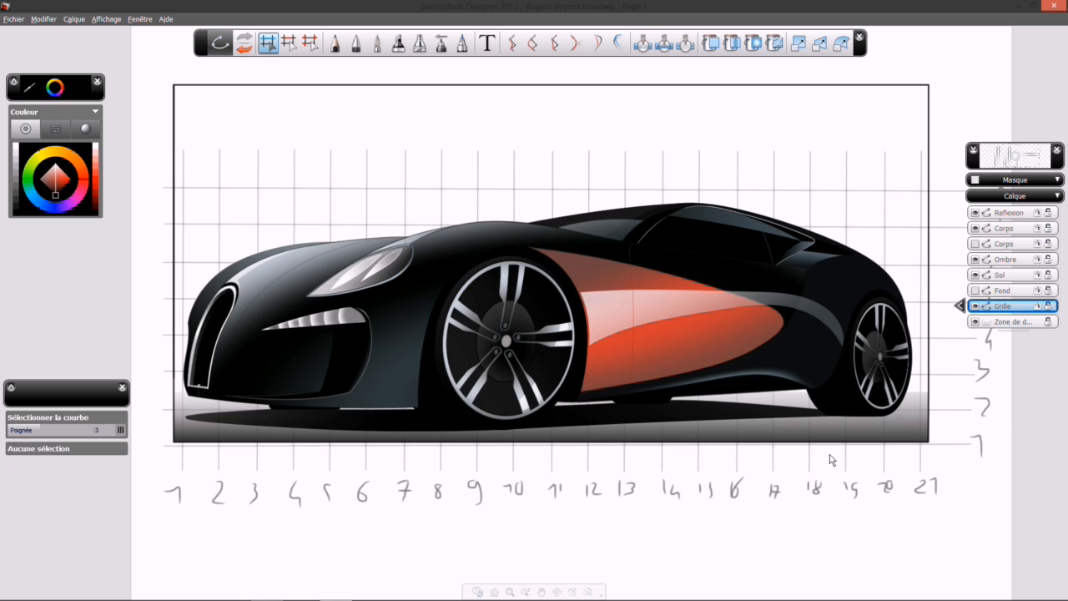